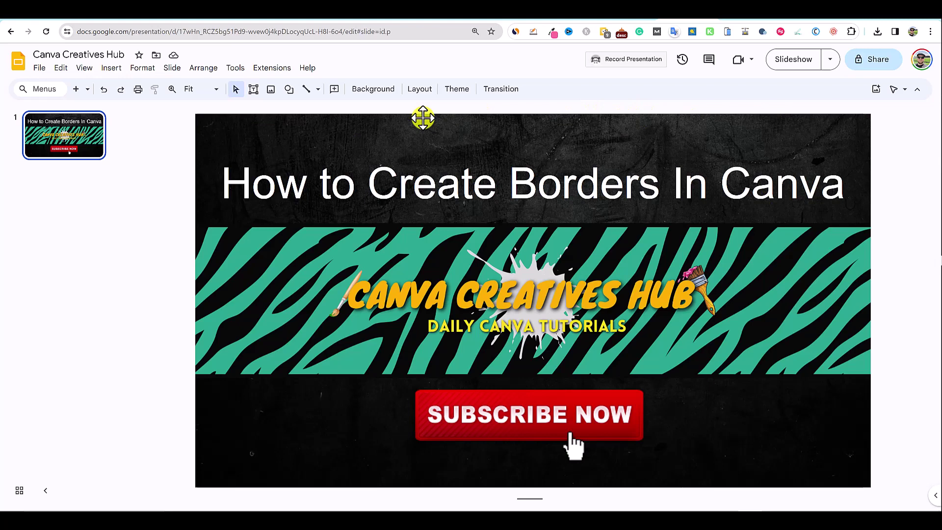
Switch from the Google Slides borders title slide to the Canva home page.
click(752, 16)
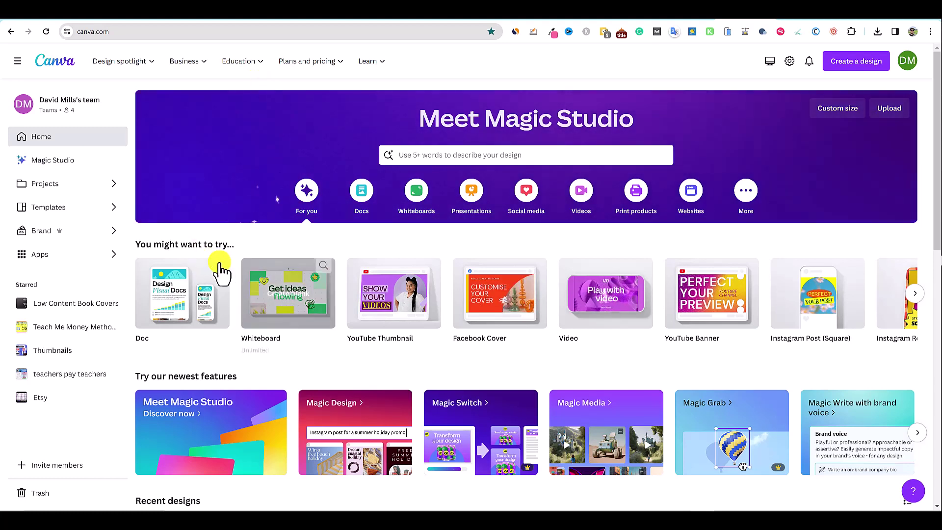
Search Canva designs for 'border'.
click(439, 155)
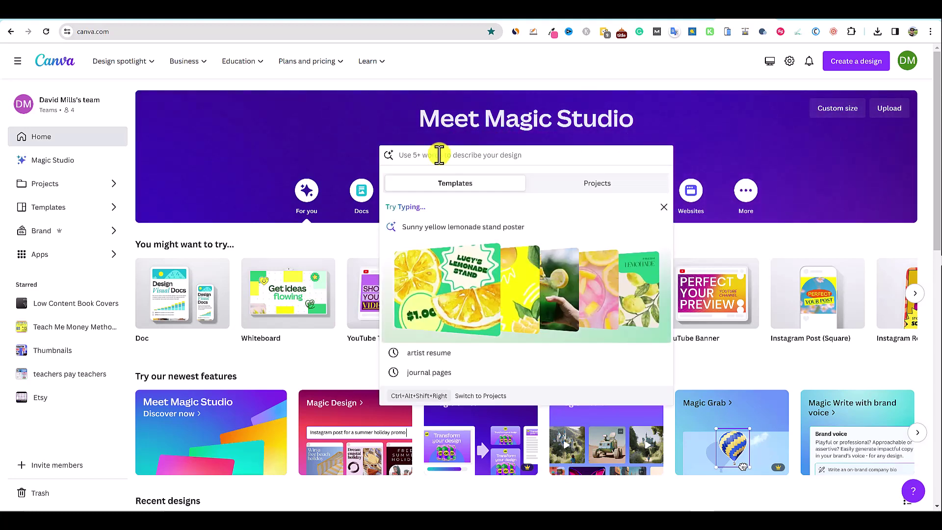
text(border)
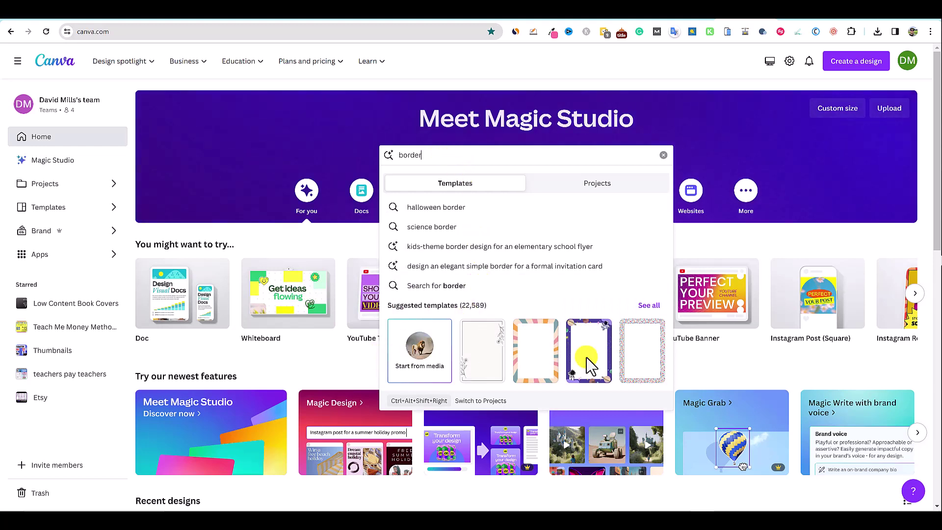
Open the border template results and scroll through the page border designs.
click(648, 306)
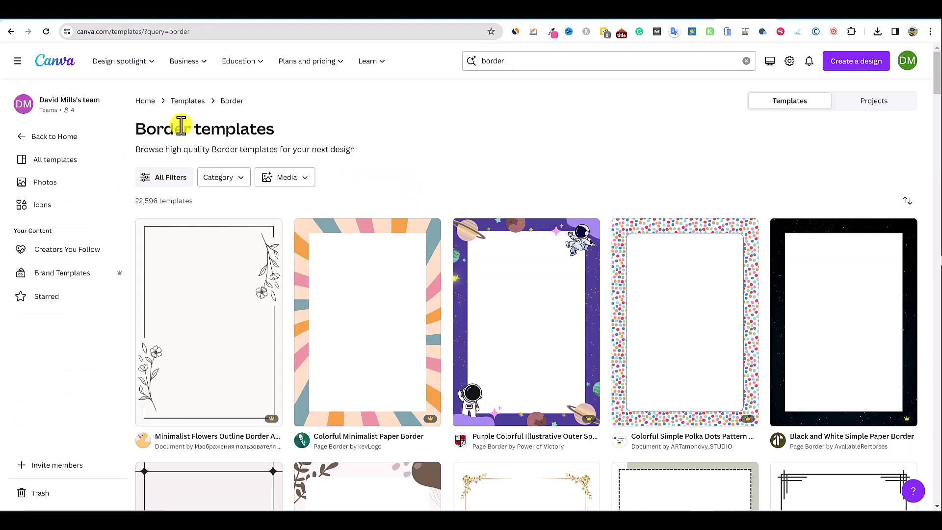
scroll(525, 320, down, 10)
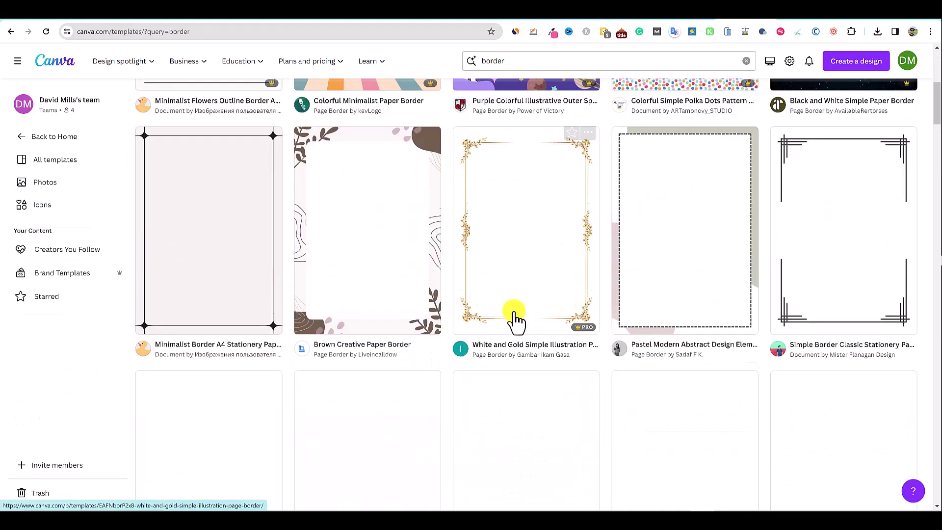
scroll(578, 319, down, 10)
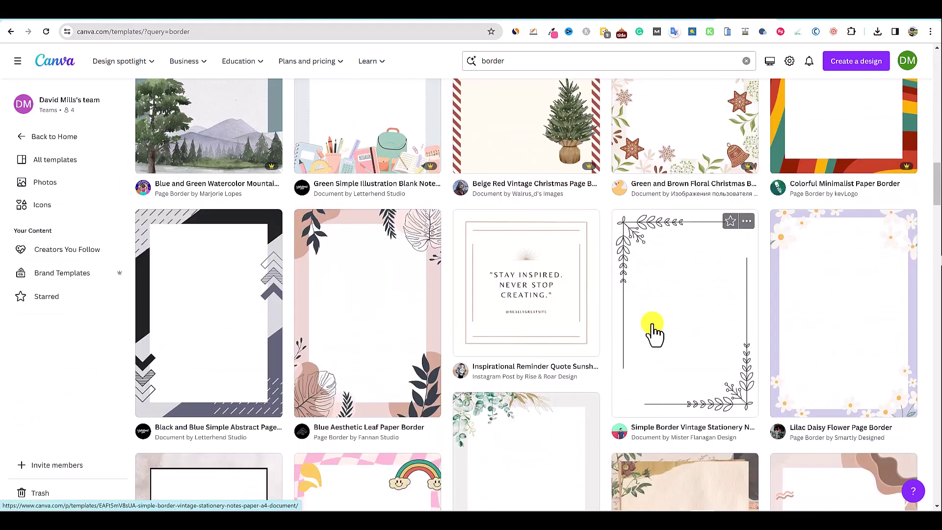
scroll(653, 332, up, 4)
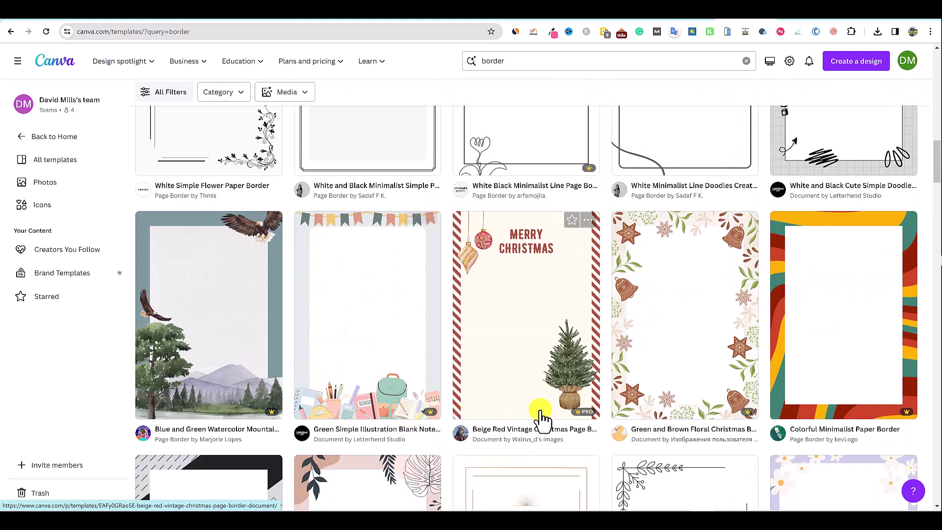
scroll(574, 304, up, 3)
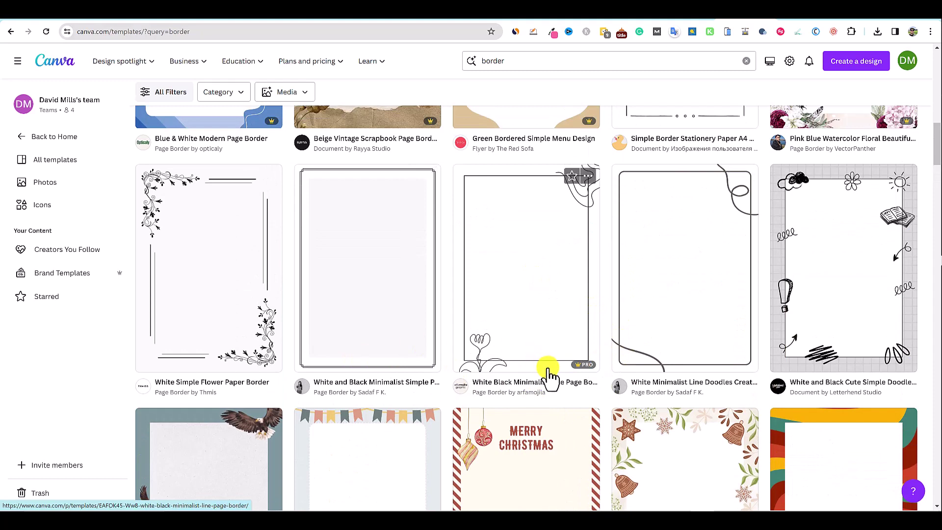
scroll(548, 375, up, 3)
scroll(548, 375, up, 2)
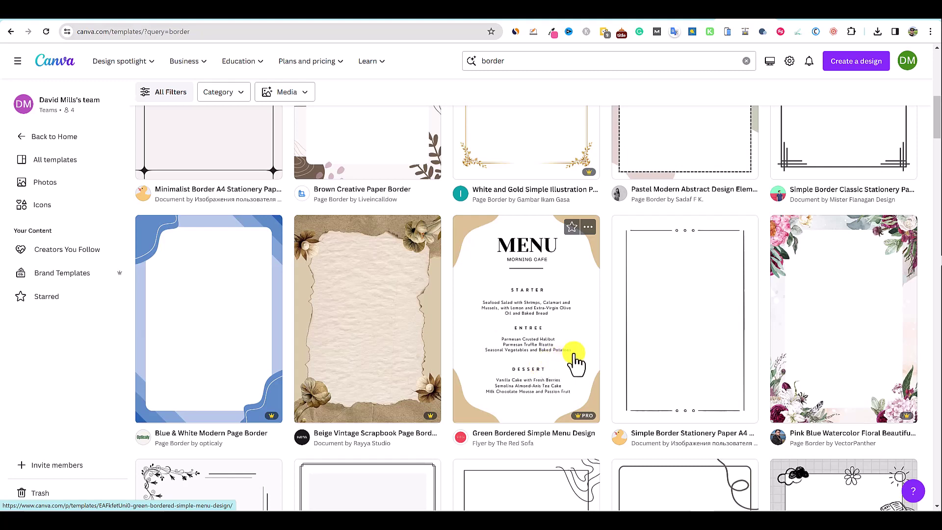
scroll(574, 362, up, 1)
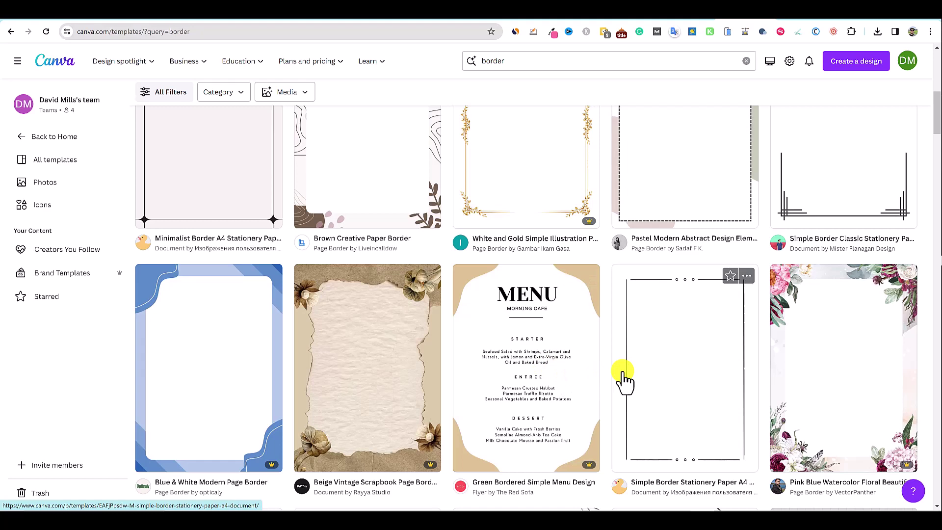
scroll(623, 377, up, 5)
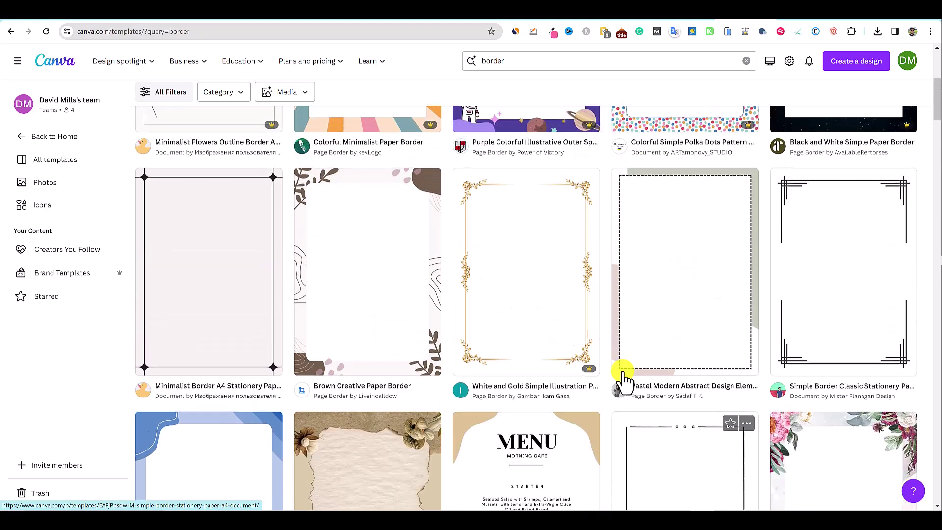
scroll(623, 378, up, 3)
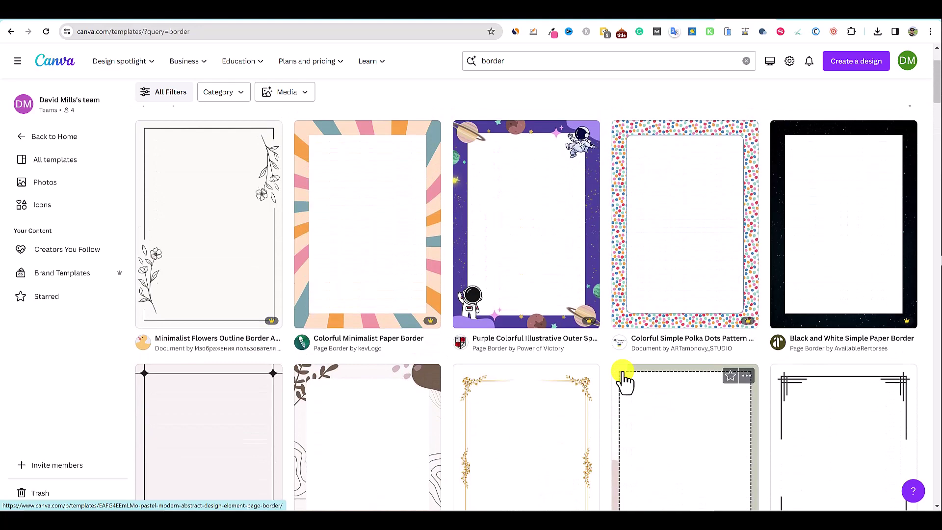
scroll(623, 377, down, 10)
scroll(623, 378, down, 10)
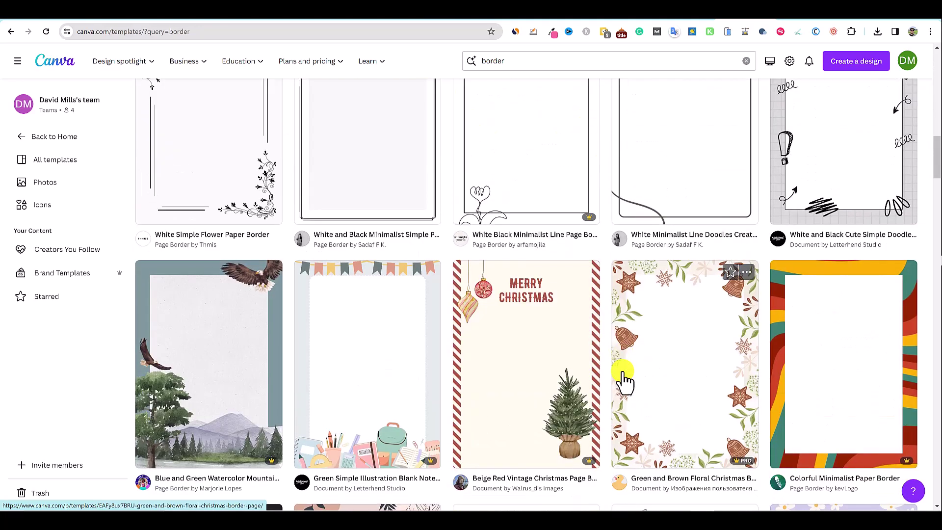
scroll(623, 377, up, 2)
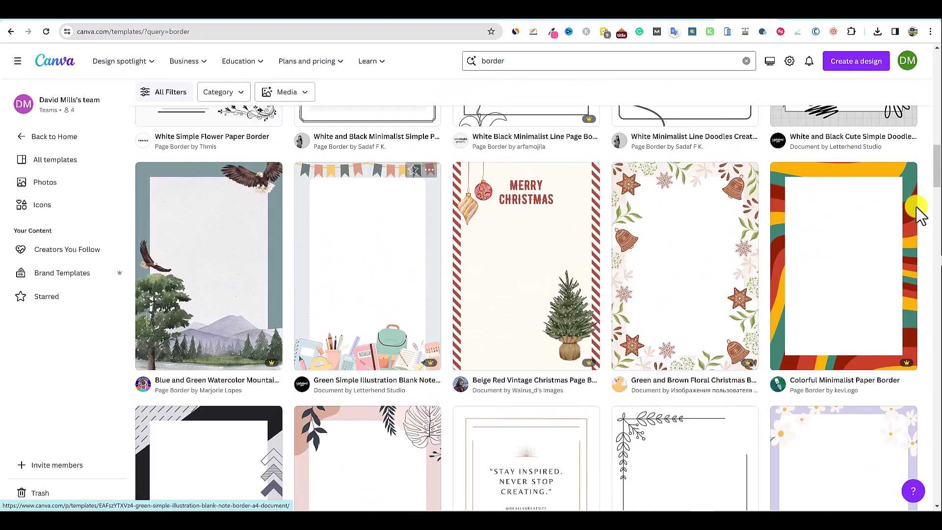
Open the Colorful Minimalist Paper Border template and select its wavy border graphic.
click(842, 272)
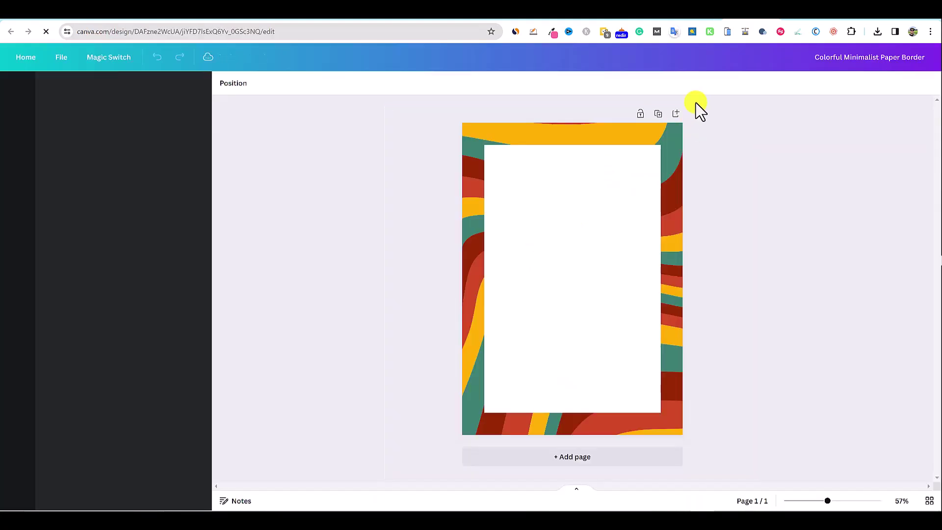
click(669, 288)
click(807, 238)
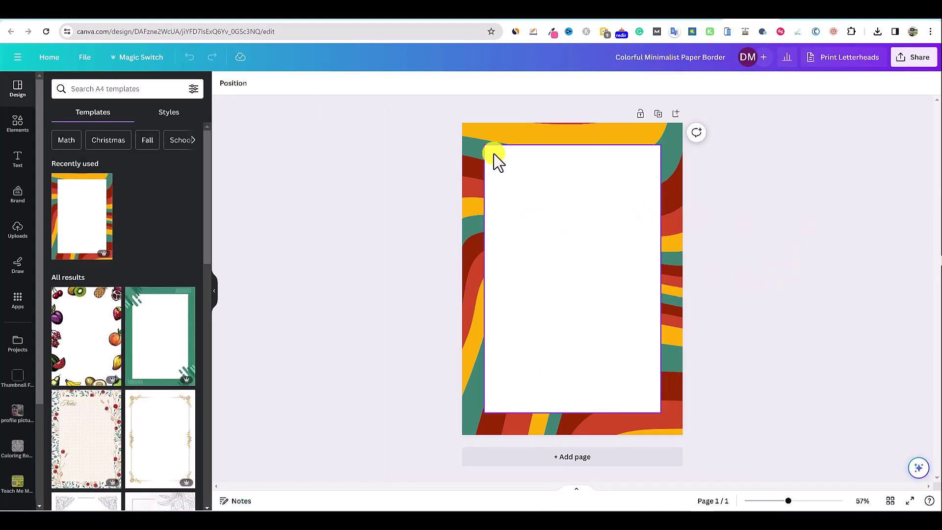
click(488, 142)
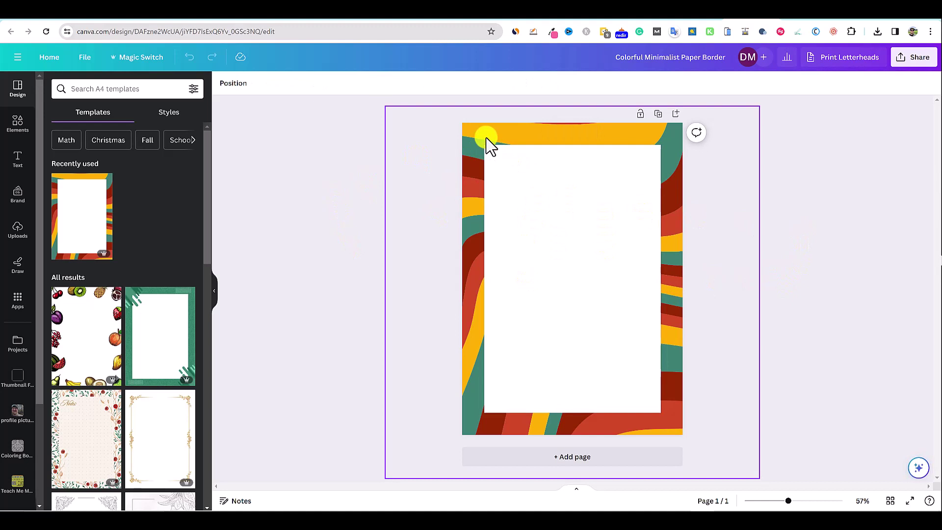
click(334, 162)
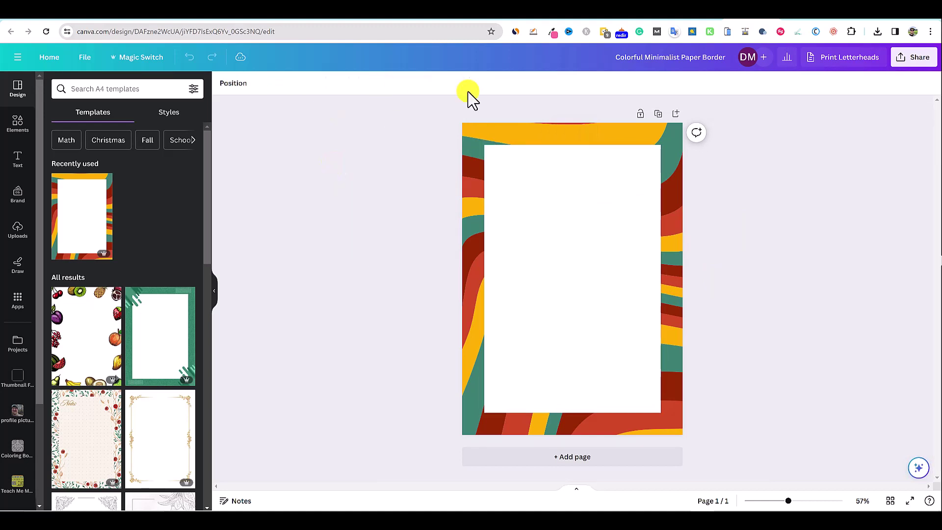
click(488, 143)
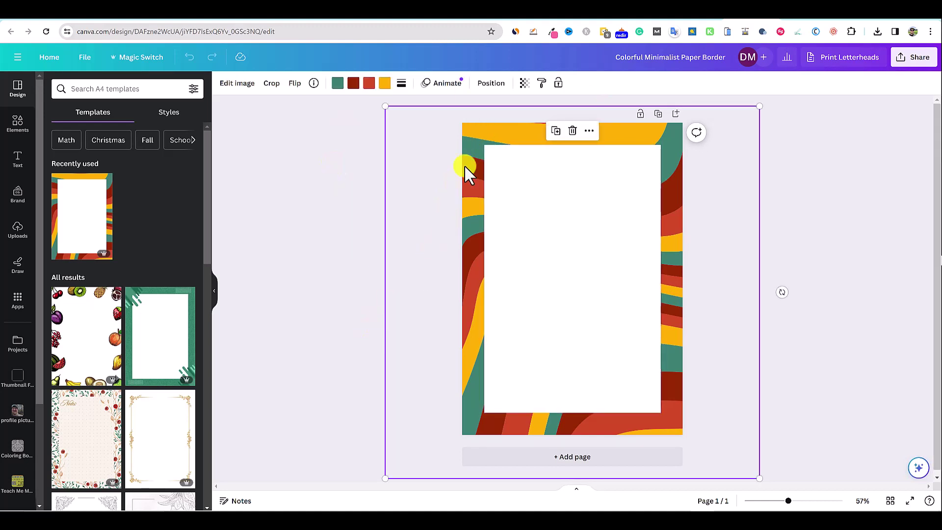
Recolour the border's yellow, red and dark-red bands to blue, light green and bright green.
click(385, 83)
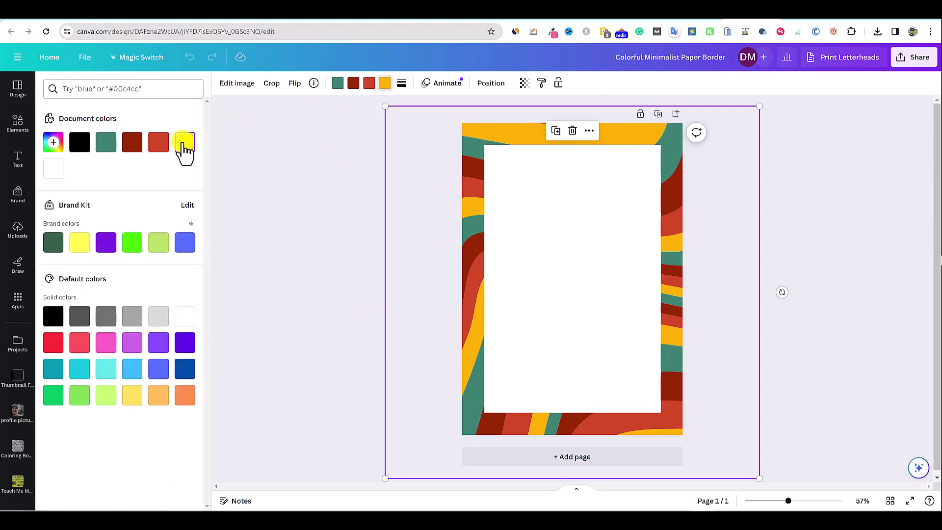
click(185, 248)
click(369, 82)
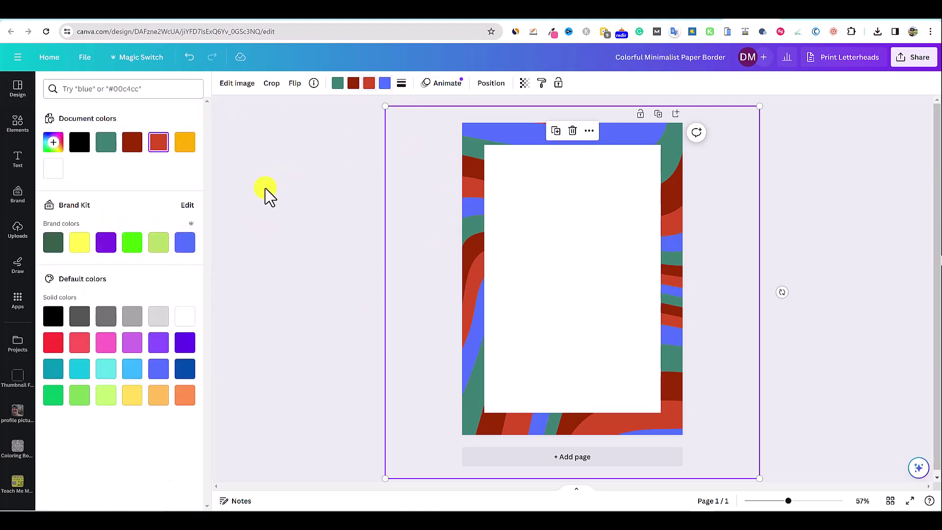
click(163, 246)
click(353, 83)
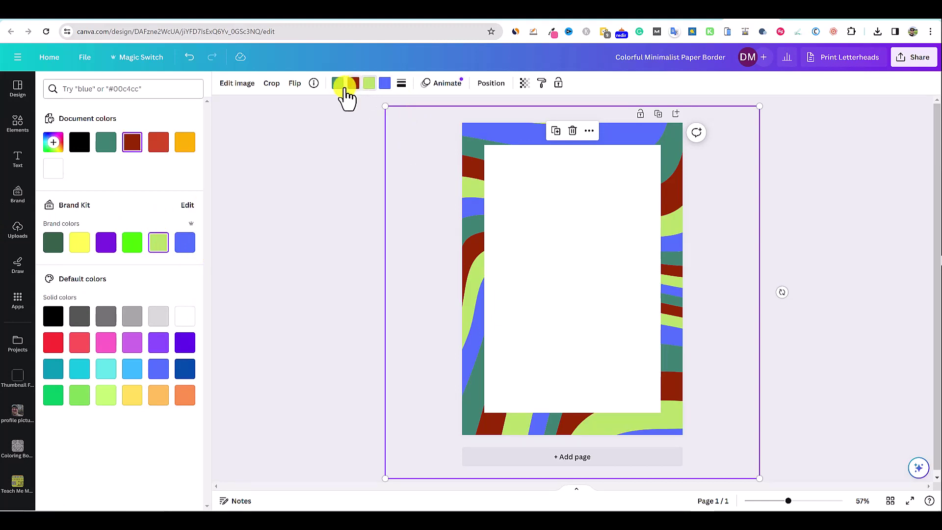
click(132, 246)
click(131, 245)
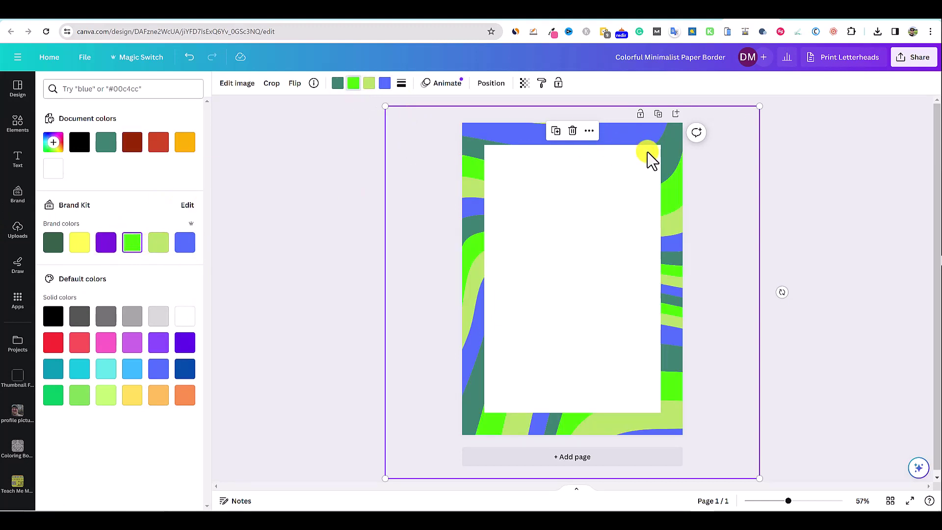
key(Escape)
click(825, 191)
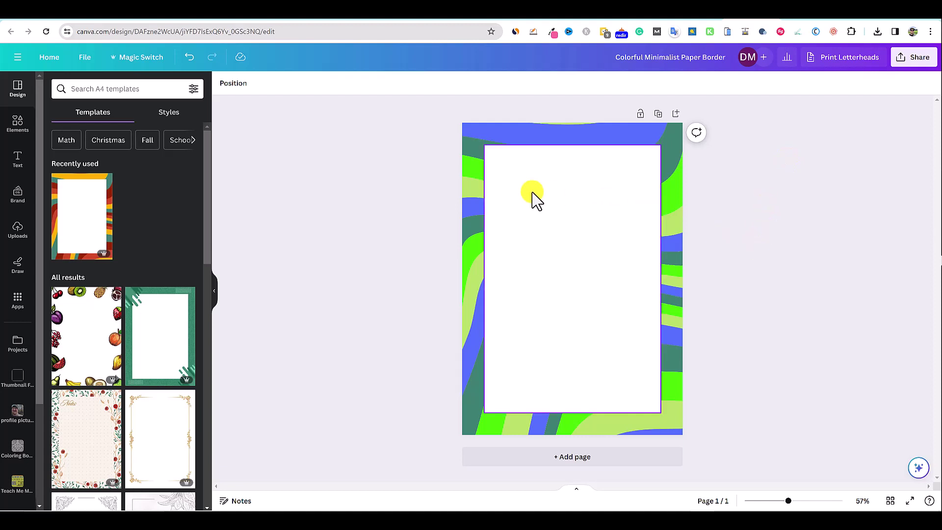
Add a heading reading 'add our text in here'.
click(23, 160)
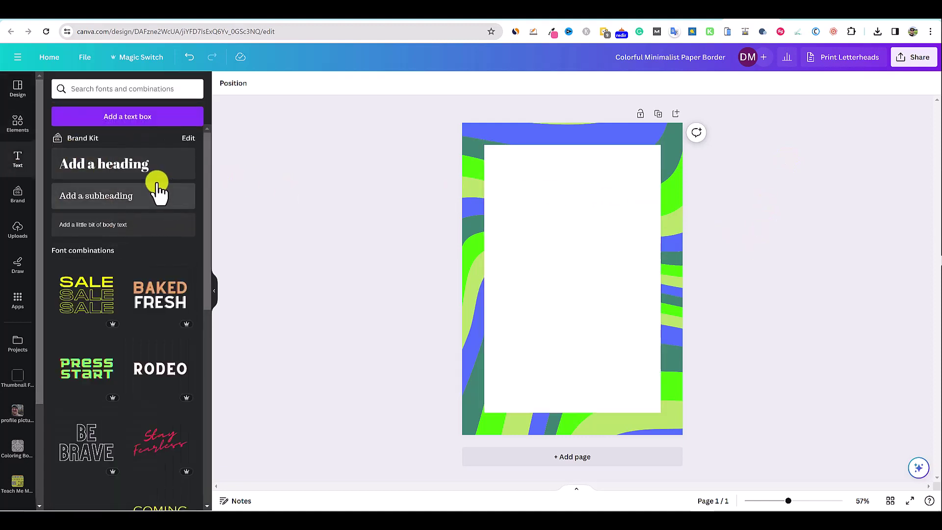
click(126, 167)
text(add our t)
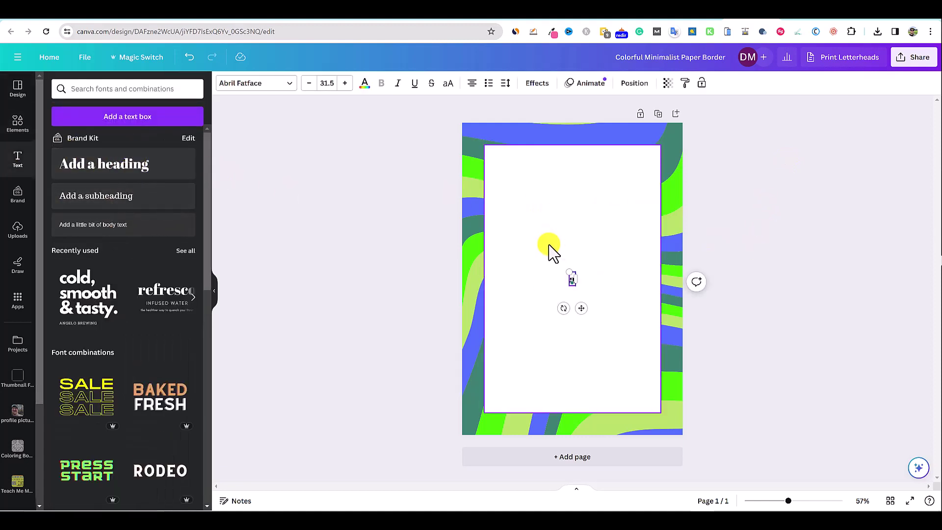
text(ext in here)
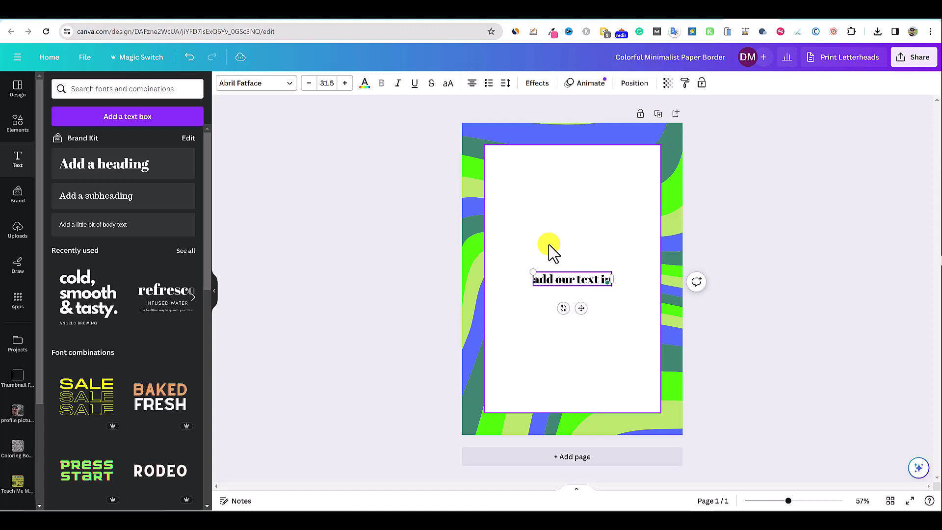
Enlarge the heading from 31.5 to 42 and move it near the page top.
click(567, 231)
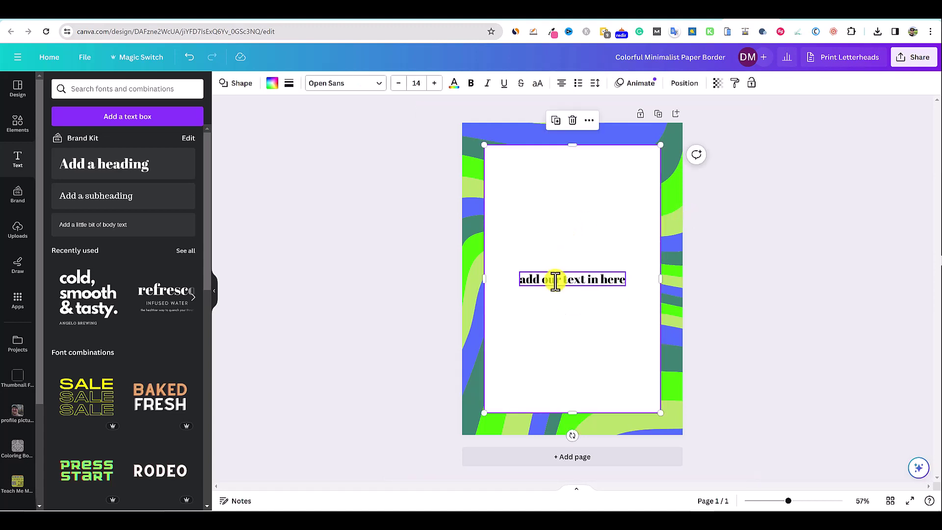
click(553, 280)
drag(521, 272, 485, 264)
click(617, 314)
drag(576, 278, 597, 189)
click(812, 220)
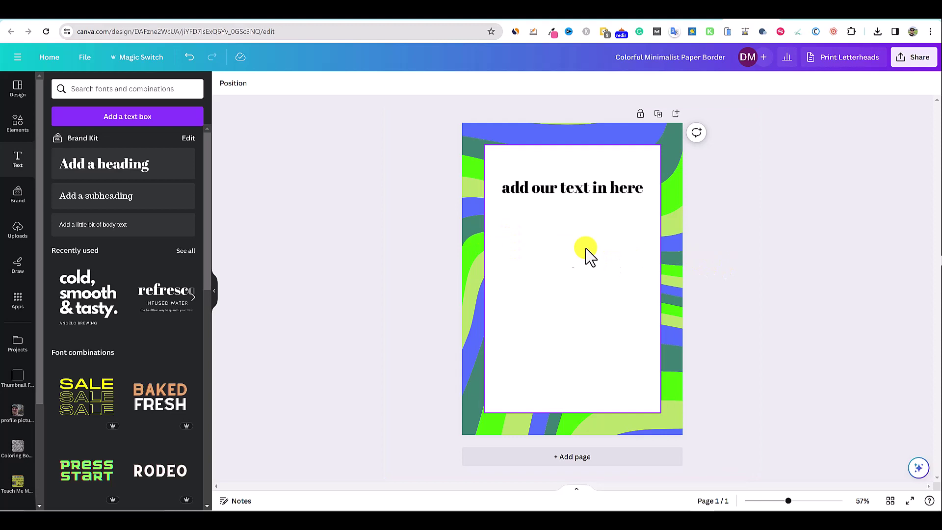
click(498, 166)
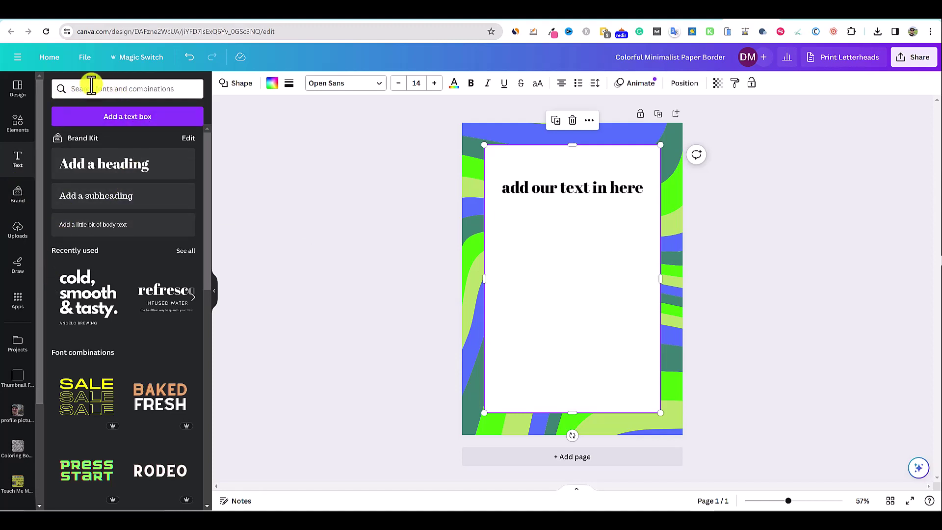
Add the rectangular frame from the uploaded boarders folder, stretch it over the white area, then remove it.
click(18, 123)
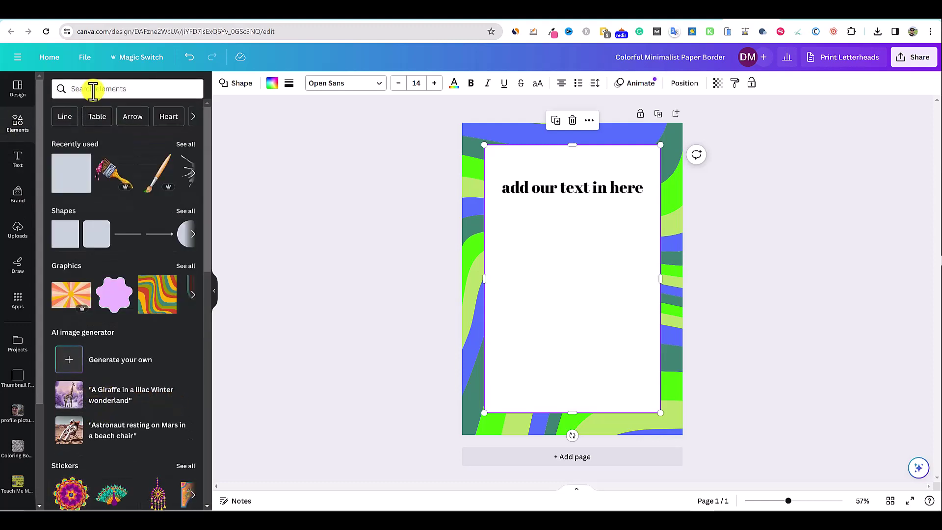
scroll(19, 353, down, 3)
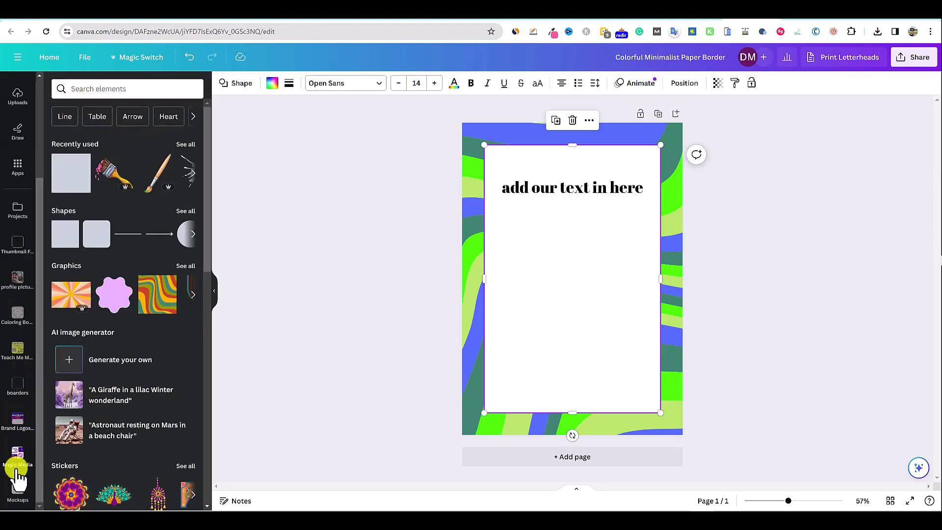
click(18, 386)
click(72, 178)
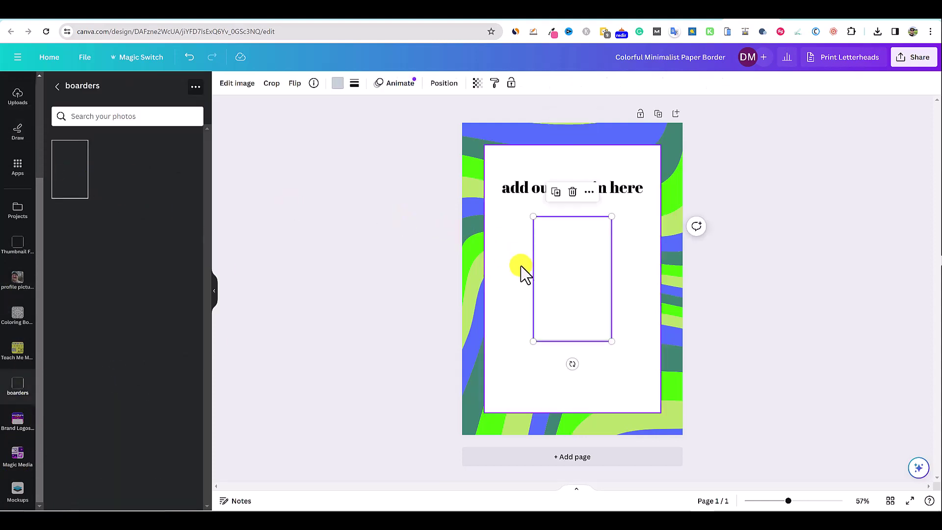
drag(529, 345, 510, 301)
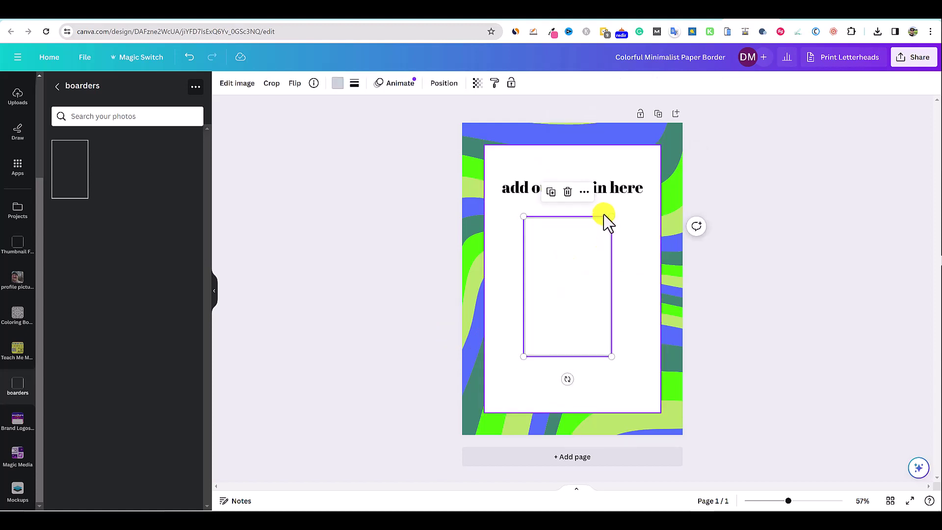
drag(609, 219, 668, 155)
drag(524, 358, 472, 404)
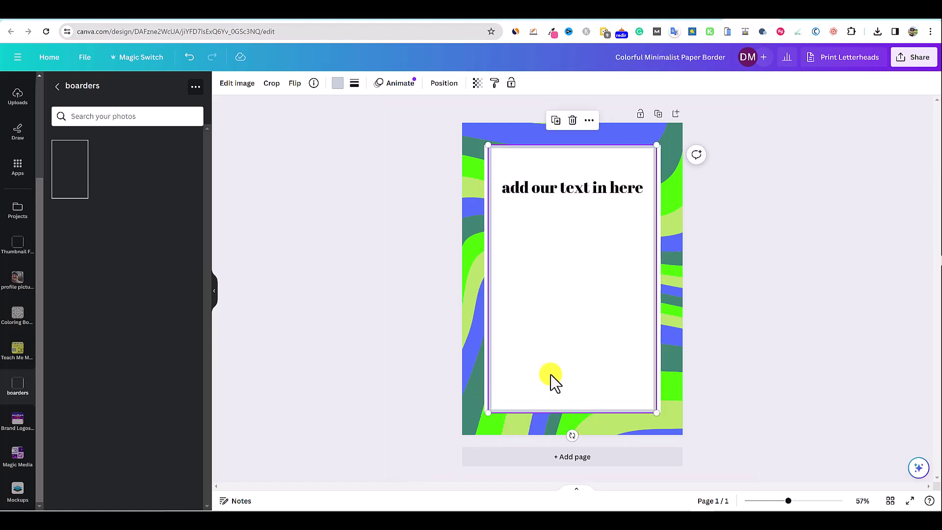
click(744, 310)
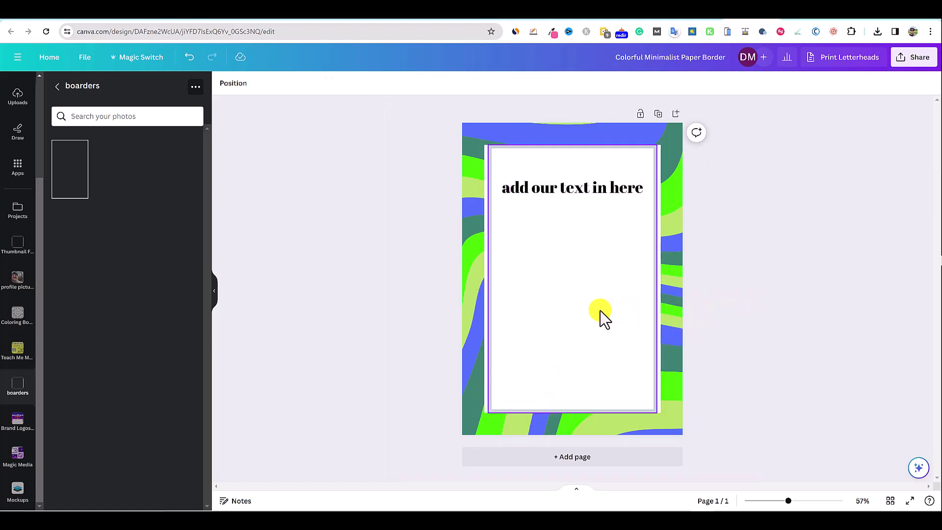
click(599, 310)
key(Escape)
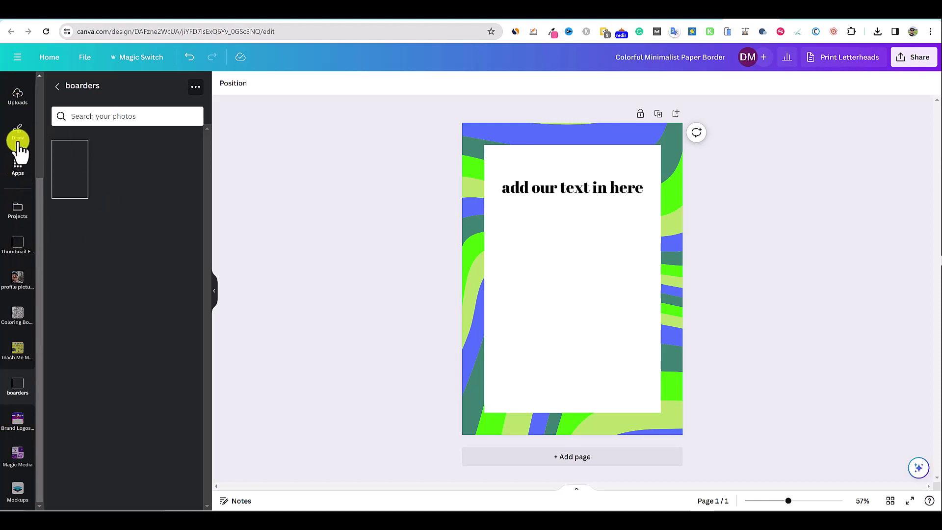
Search Elements for 'border' and show all Graphics results.
scroll(17, 169, up, 3)
click(17, 124)
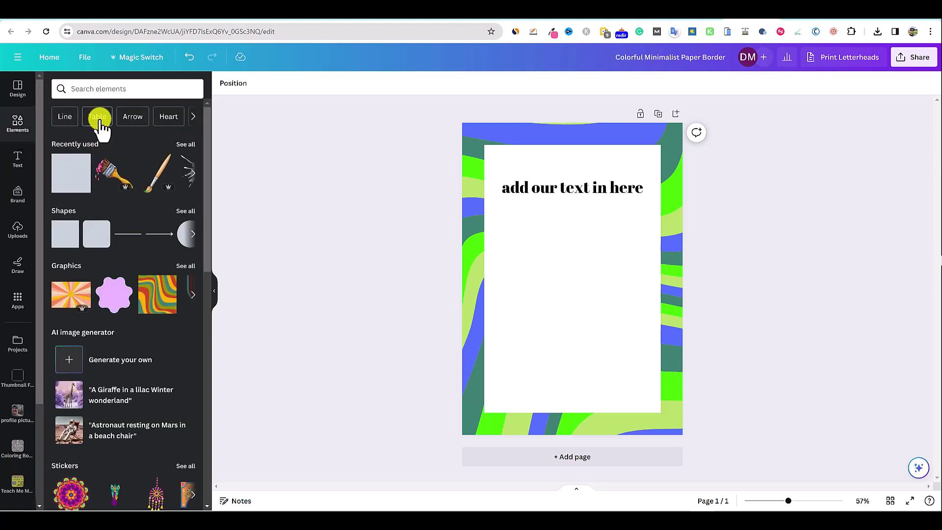
click(106, 88)
text(border)
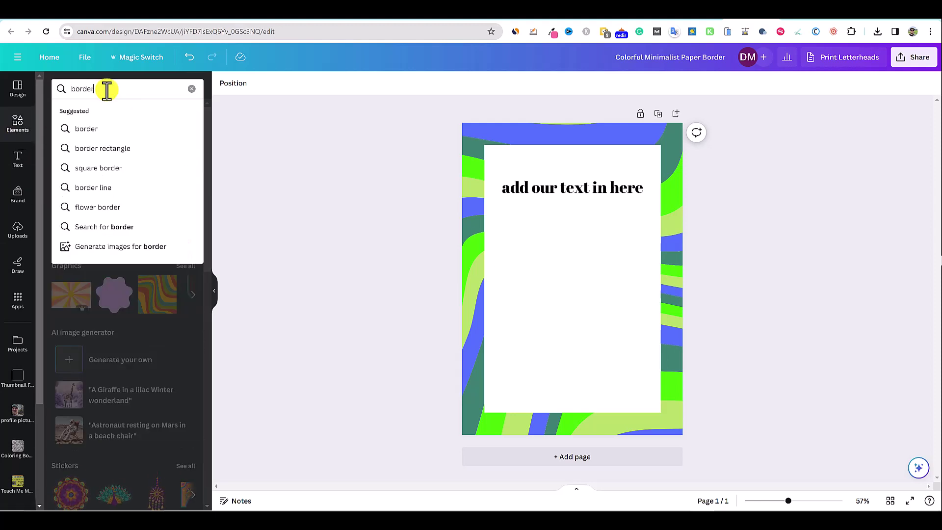
key(Return)
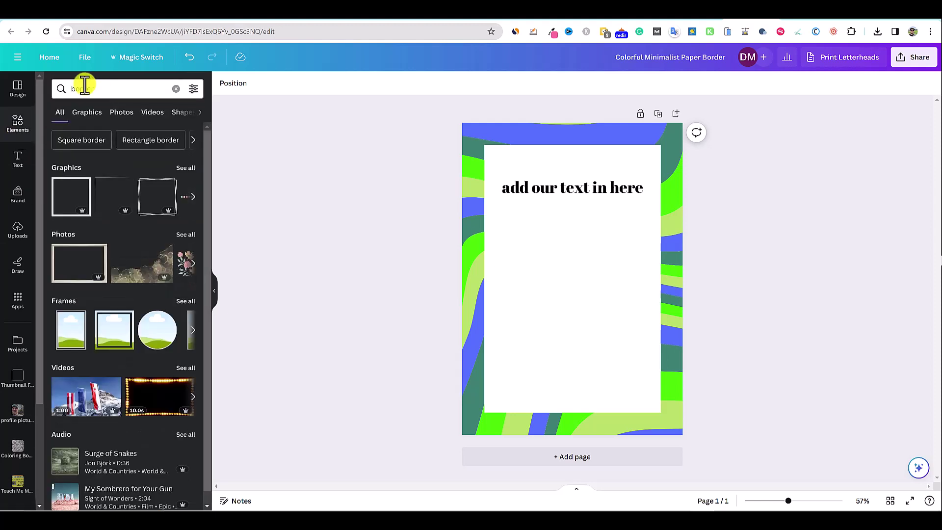
click(189, 170)
Try a black square border and a sketchy square border, deleting each.
click(140, 195)
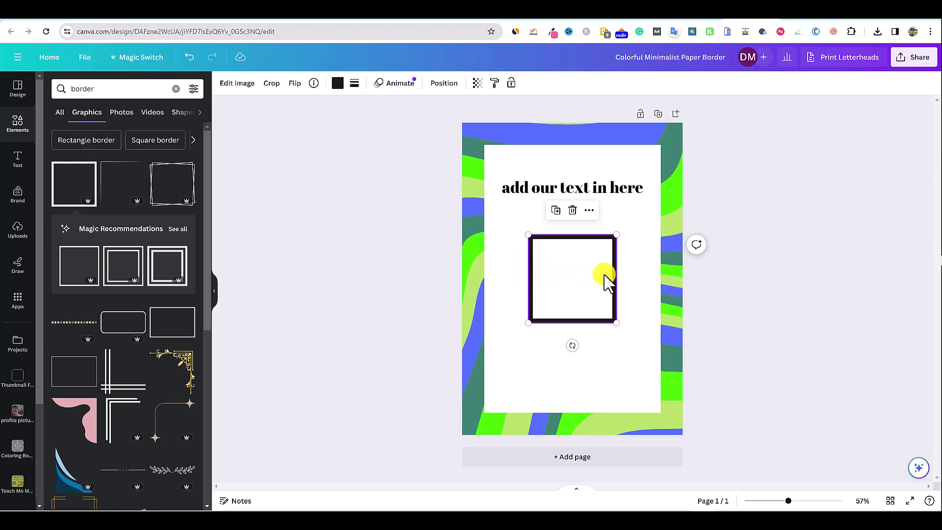
drag(616, 322, 572, 273)
key(Delete)
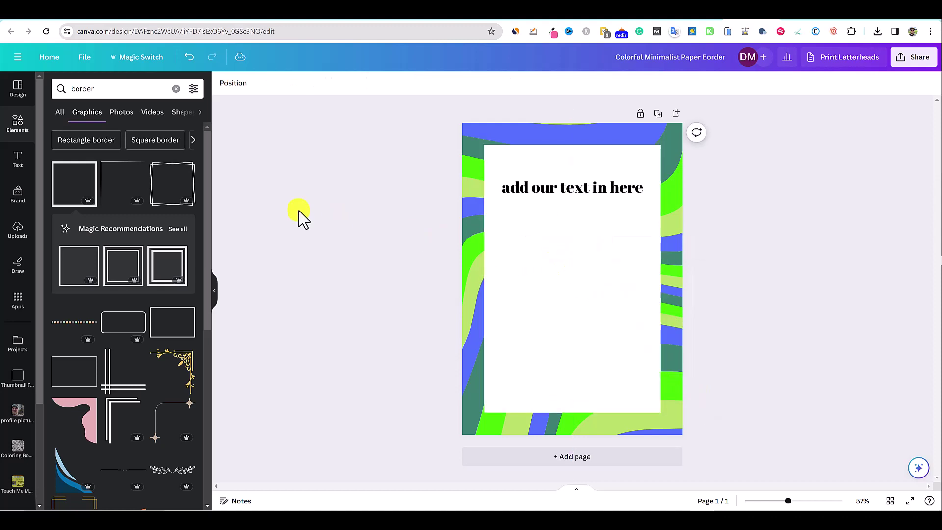
click(160, 185)
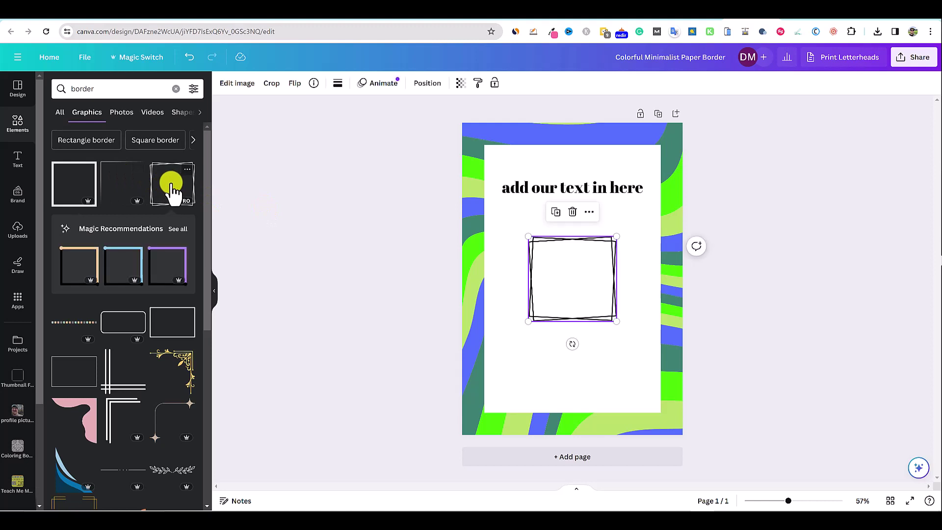
key(Delete)
Try a gold rectangle frame and a thin frame, resizing then deleting them.
scroll(99, 313, down, 6)
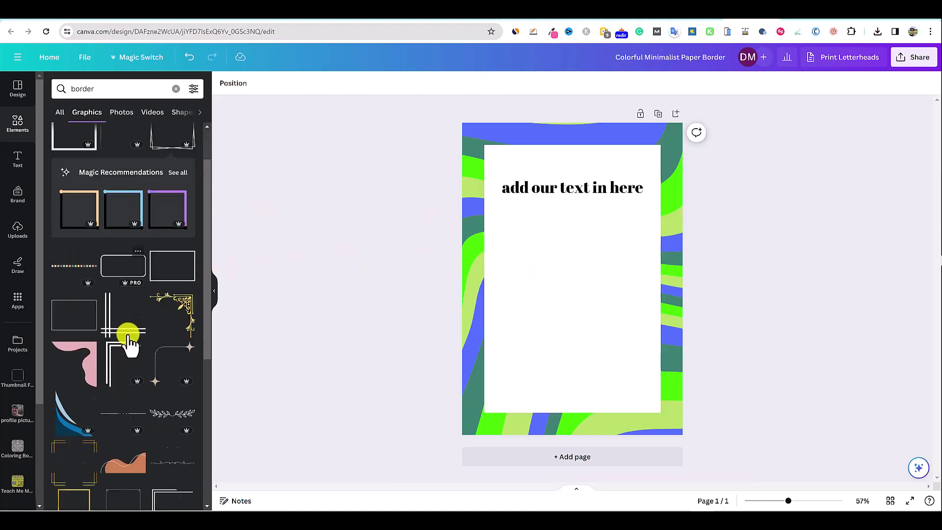
click(85, 290)
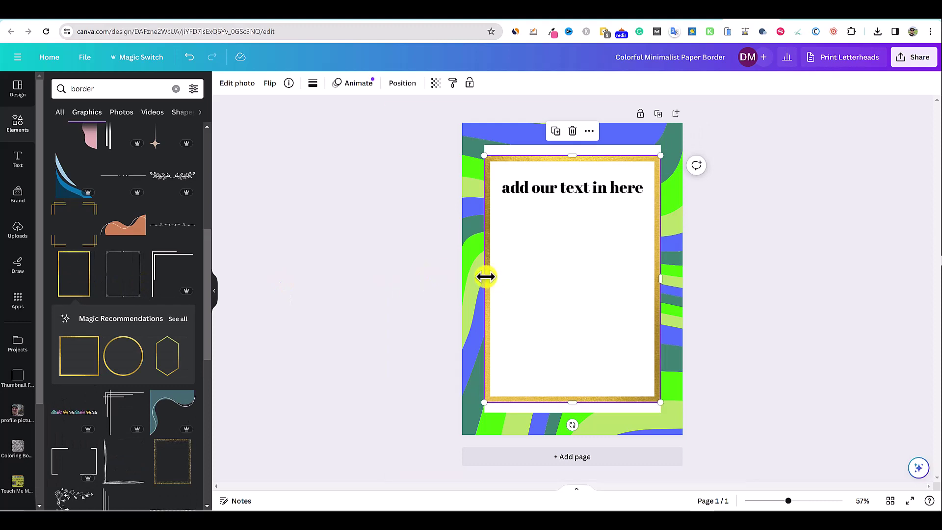
mouse_move(485, 277)
mouse_down()
mouse_move(494, 275)
mouse_move(485, 276)
mouse_up()
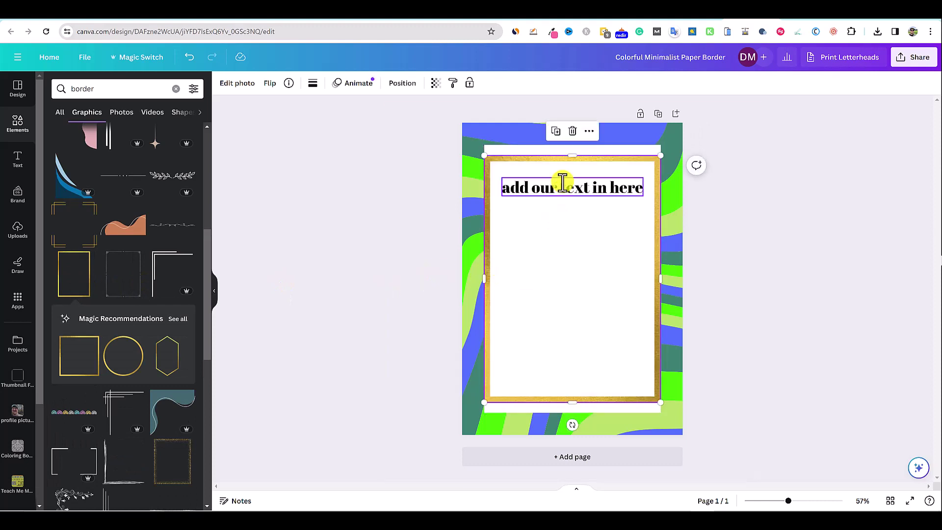
drag(572, 155, 573, 145)
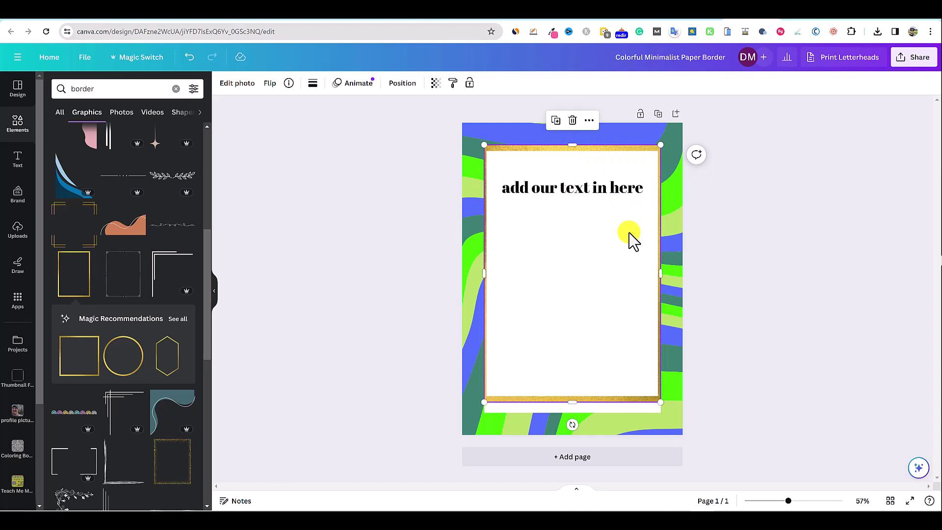
drag(646, 273, 657, 275)
drag(573, 411, 572, 413)
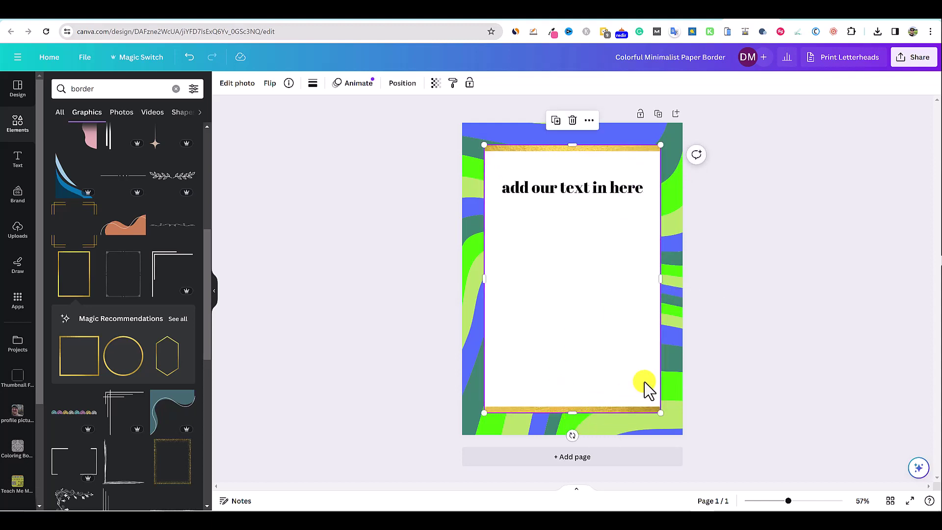
click(618, 293)
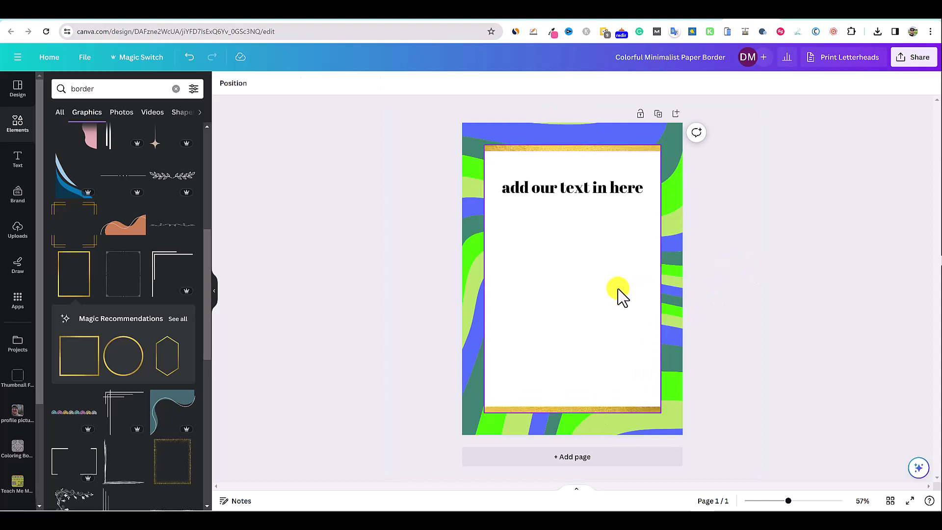
key(Delete)
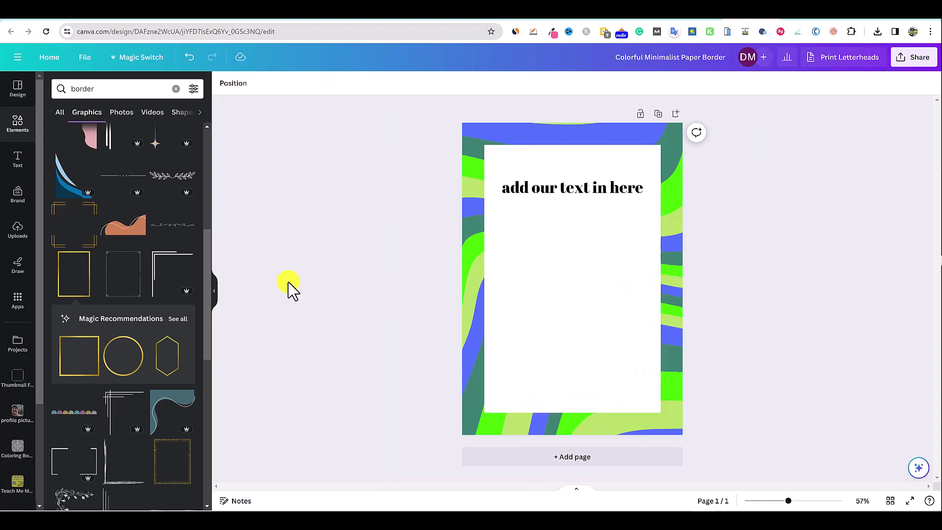
click(120, 289)
key(Delete)
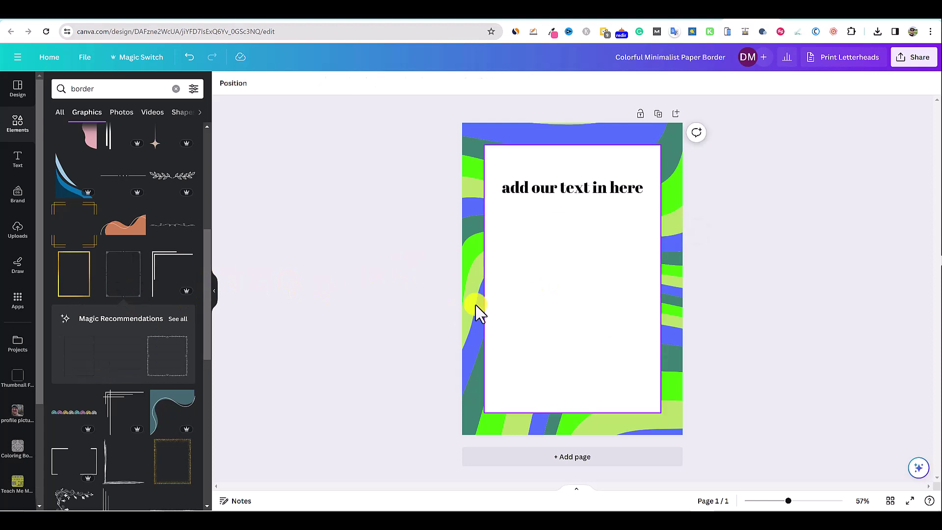
Try a black square frame, making it taller, then delete it.
scroll(172, 316, down, 5)
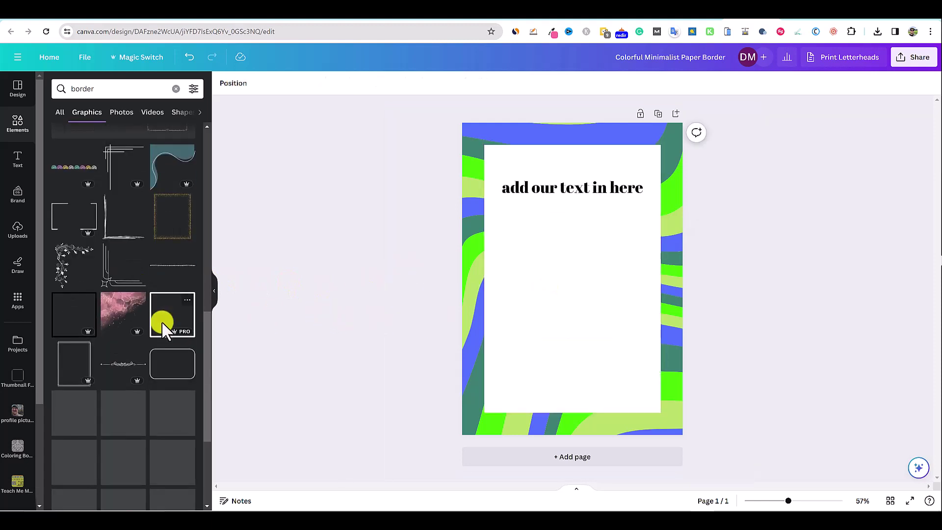
click(84, 316)
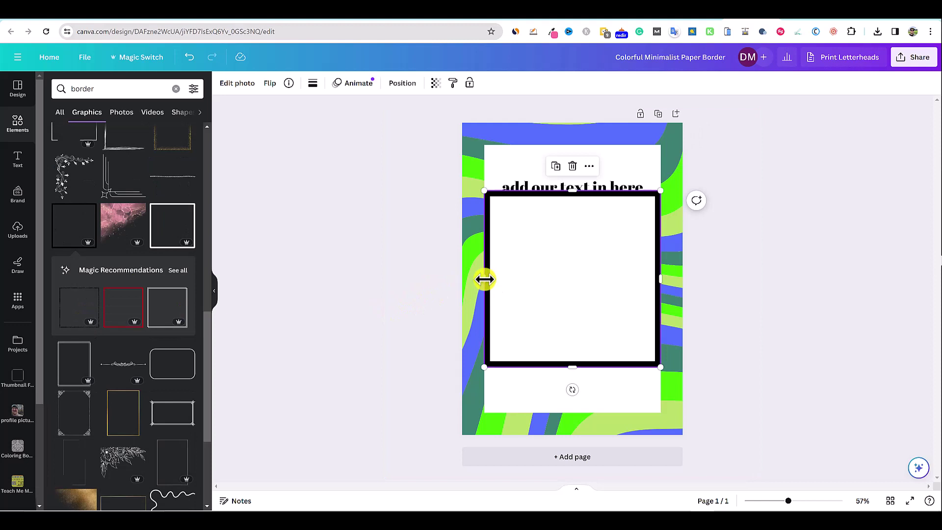
mouse_move(485, 279)
mouse_down()
mouse_move(568, 280)
mouse_move(481, 279)
mouse_up()
drag(569, 194, 603, 219)
key(Delete)
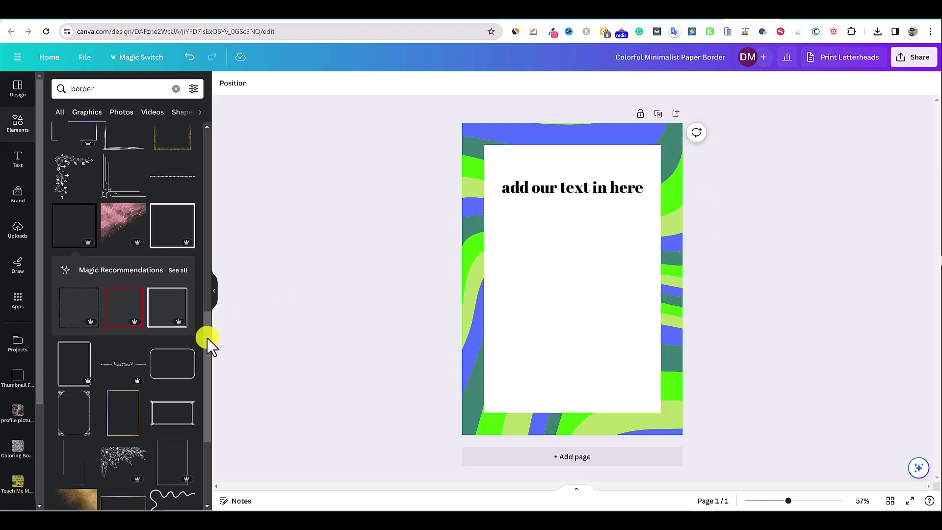
Add a white frame graphic and stretch its top and bottom over the white panel.
click(169, 243)
mouse_move(481, 276)
mouse_down()
mouse_move(505, 275)
mouse_move(482, 276)
mouse_up()
drag(567, 190, 577, 145)
drag(572, 366, 571, 413)
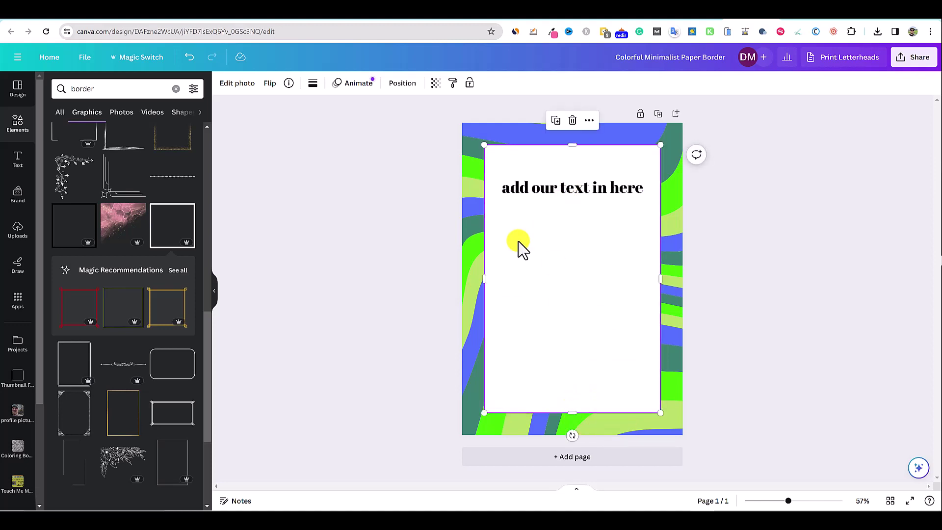
Give the white panel a solid line border with weight 8.
click(312, 88)
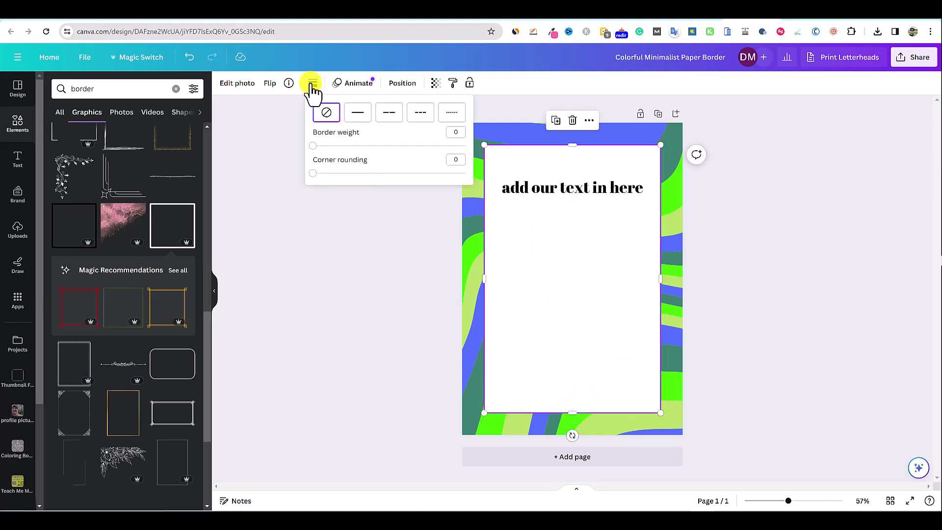
click(360, 114)
mouse_move(314, 146)
mouse_down()
mouse_move(417, 146)
mouse_move(324, 146)
mouse_up()
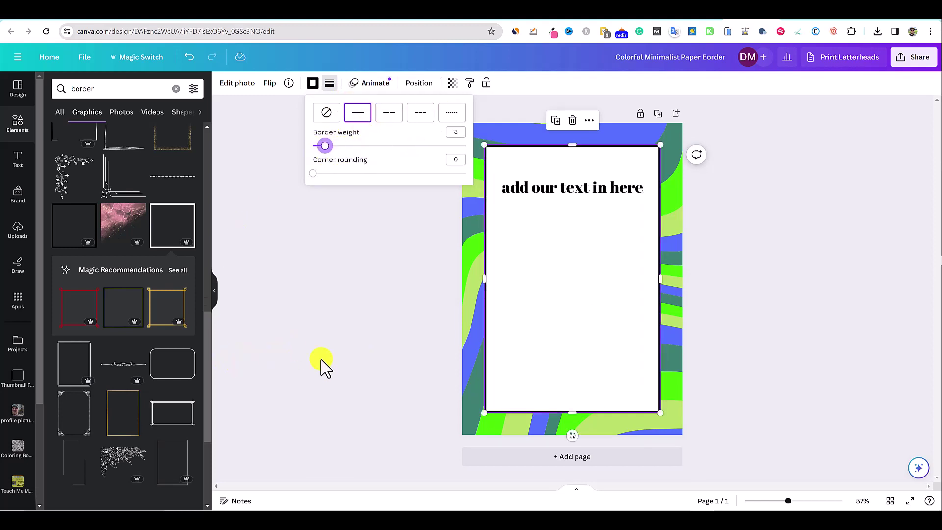
click(334, 332)
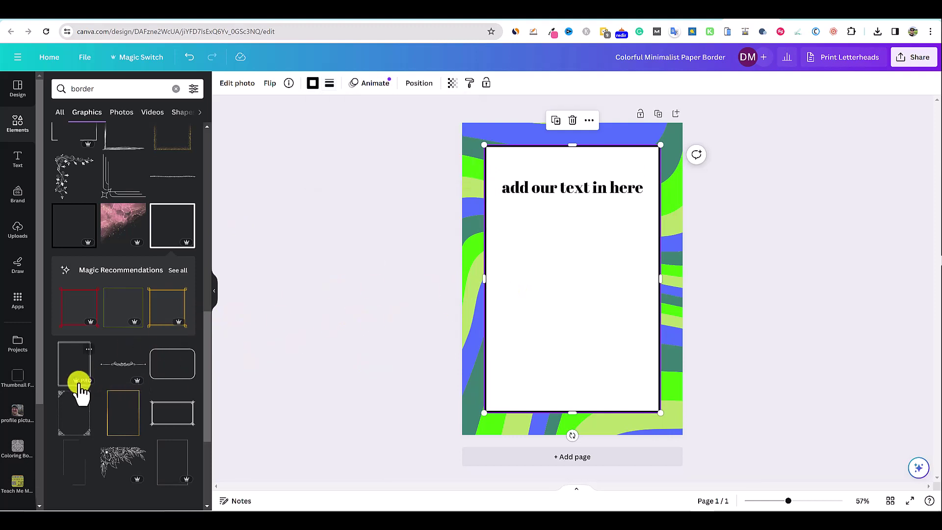
Add a test black square frame, resize it, then delete it.
click(82, 230)
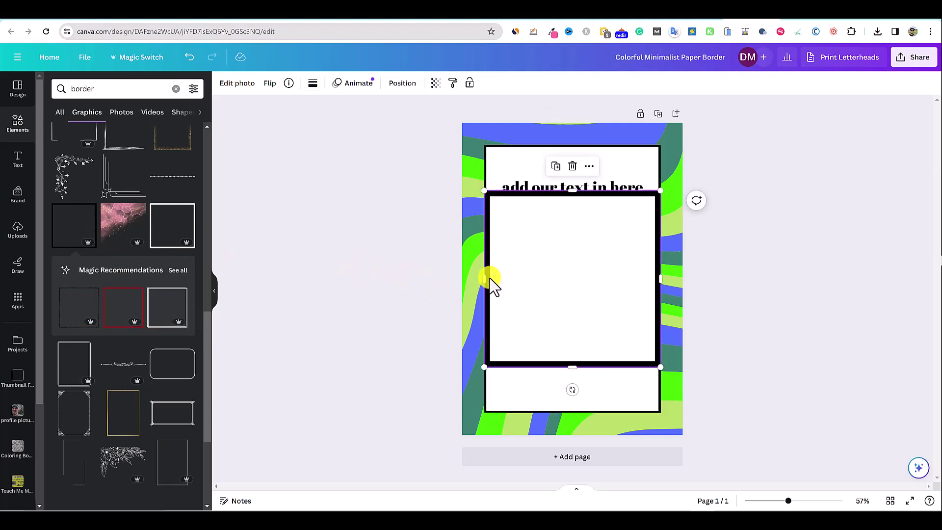
mouse_move(483, 277)
mouse_down()
mouse_move(536, 278)
mouse_move(483, 281)
mouse_up()
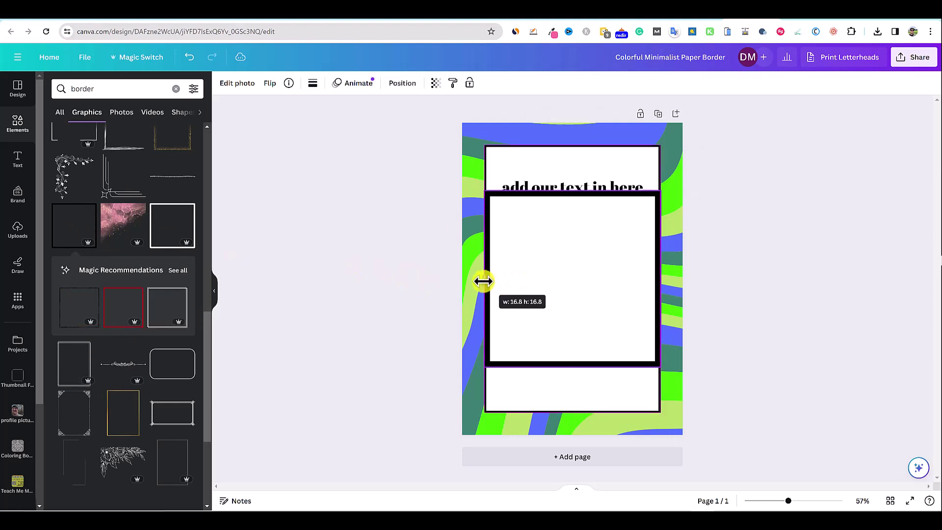
drag(567, 191, 573, 216)
key(Delete)
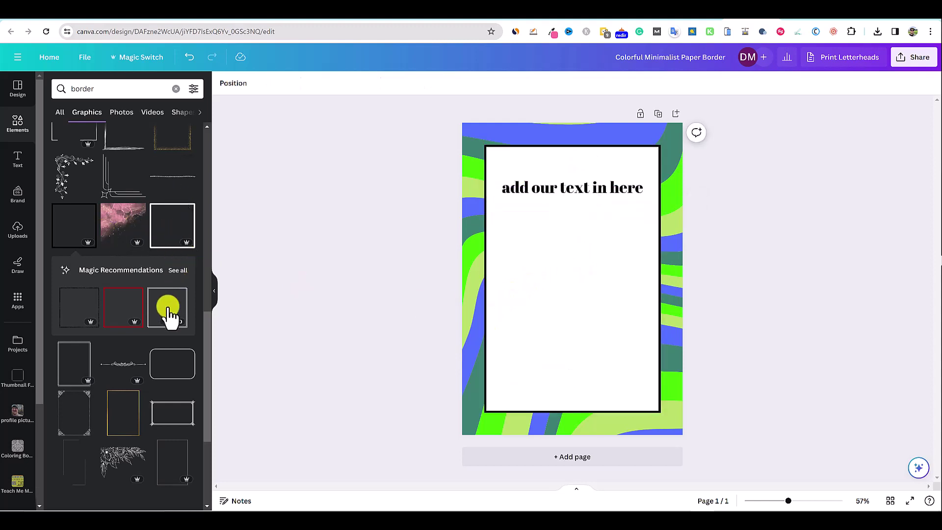
Add a double-line frame, duplicate the page, then delete that frame on Page 2.
click(76, 370)
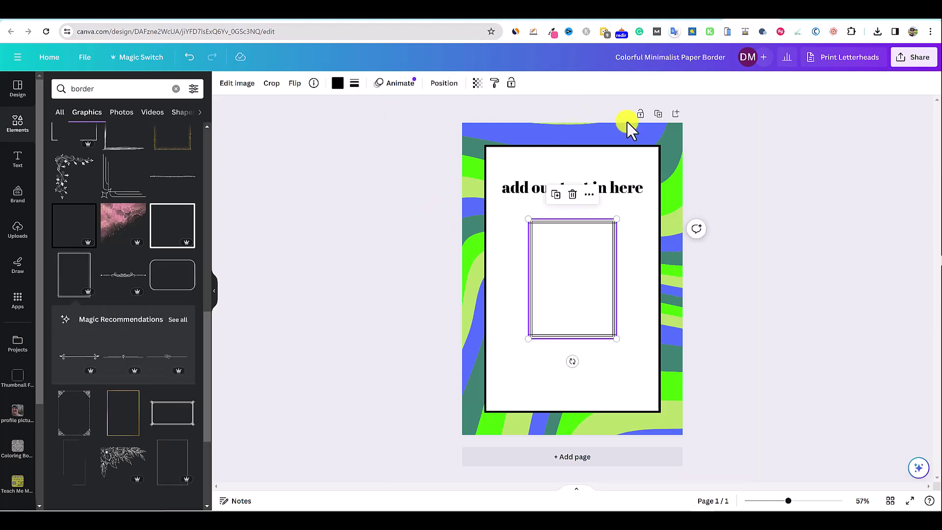
click(660, 116)
click(513, 248)
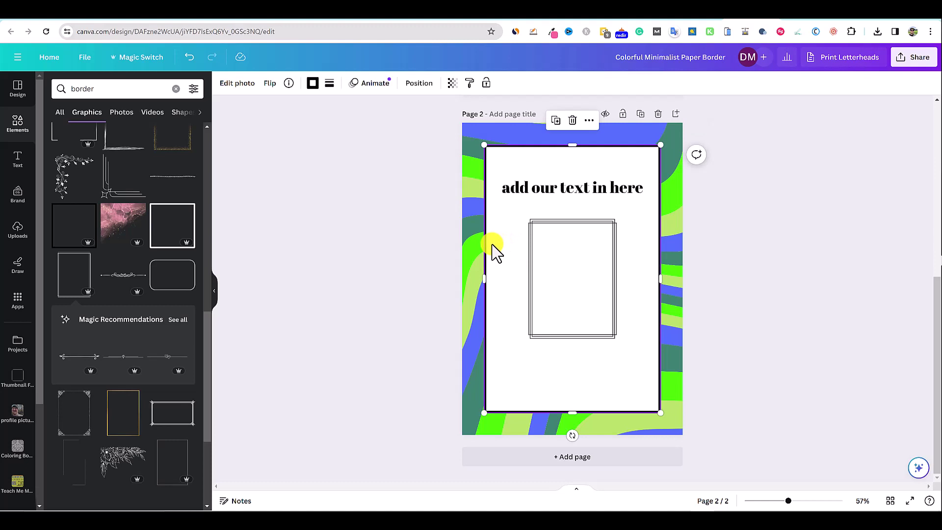
key(Escape)
click(552, 244)
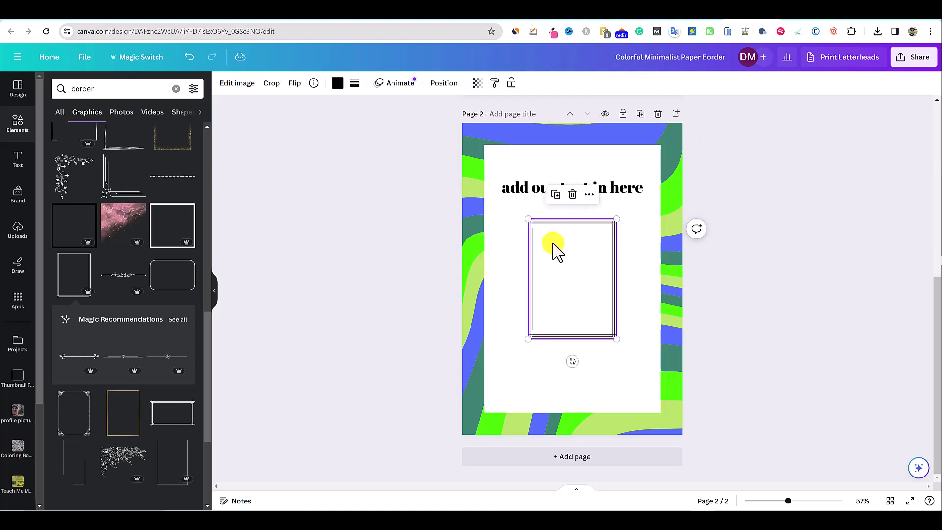
key(Delete)
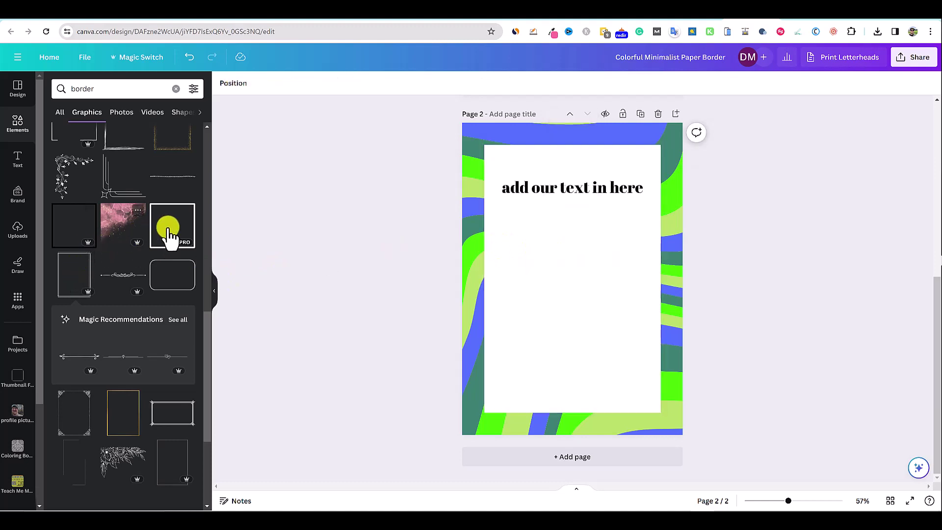
Add a black square border and stretch it over Page 2's white panel.
click(73, 227)
drag(569, 190, 580, 145)
drag(574, 367, 574, 413)
mouse_move(485, 278)
mouse_down()
mouse_move(496, 279)
mouse_move(484, 278)
mouse_up()
Give Page 2 a solid weight-28 border and save the Thin White Square Border Frame to boarders.
click(313, 82)
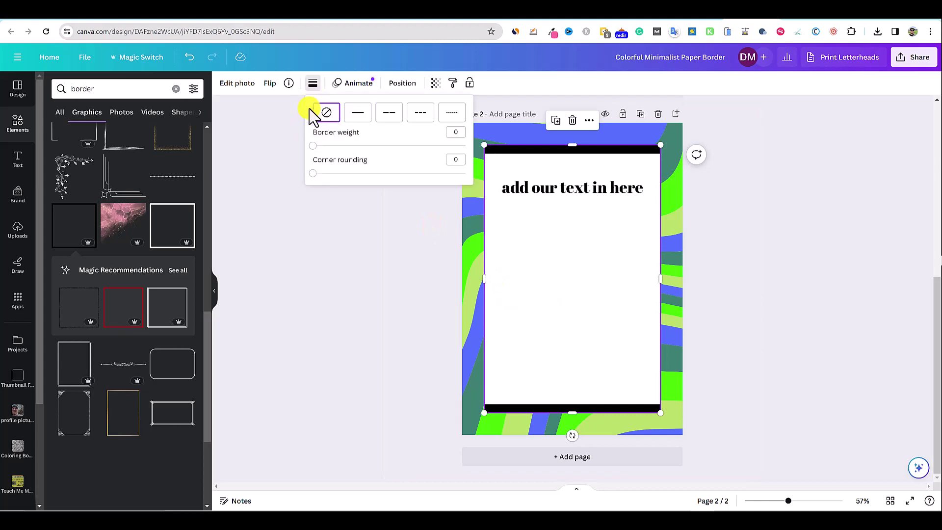
click(359, 117)
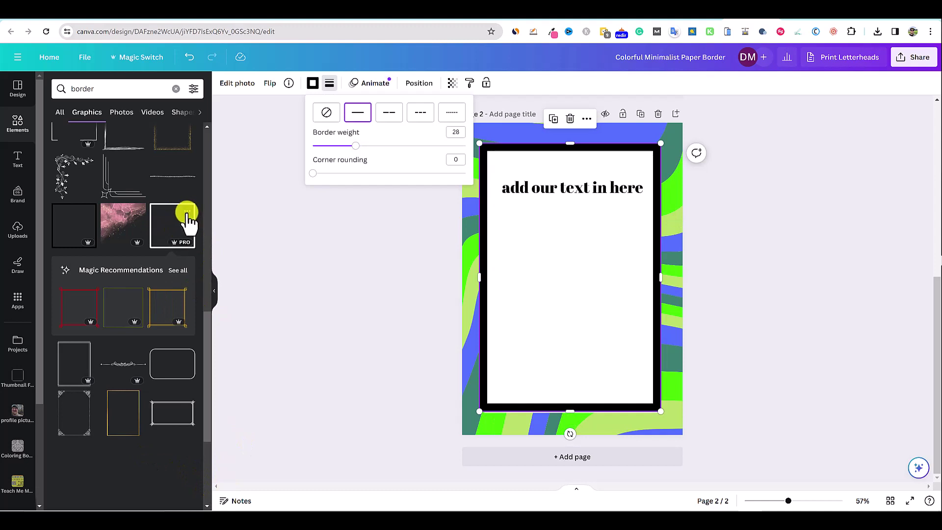
click(188, 213)
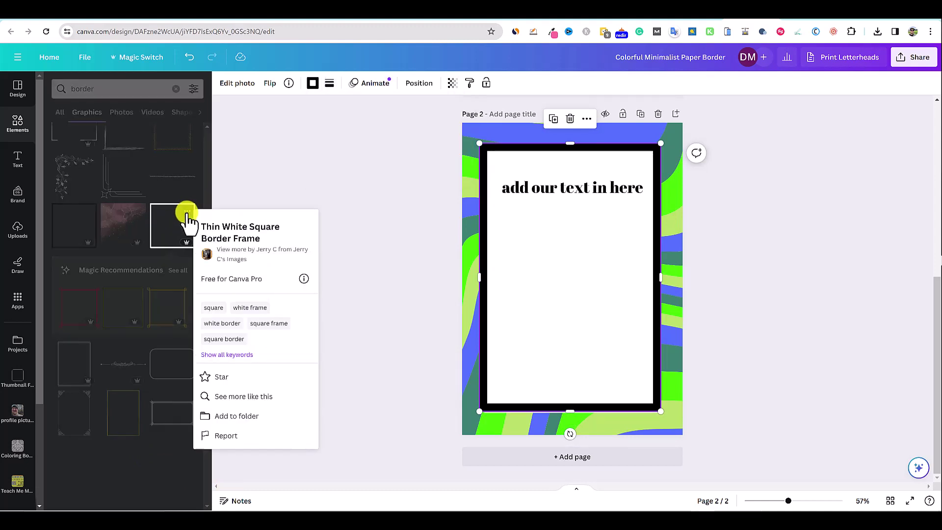
click(244, 418)
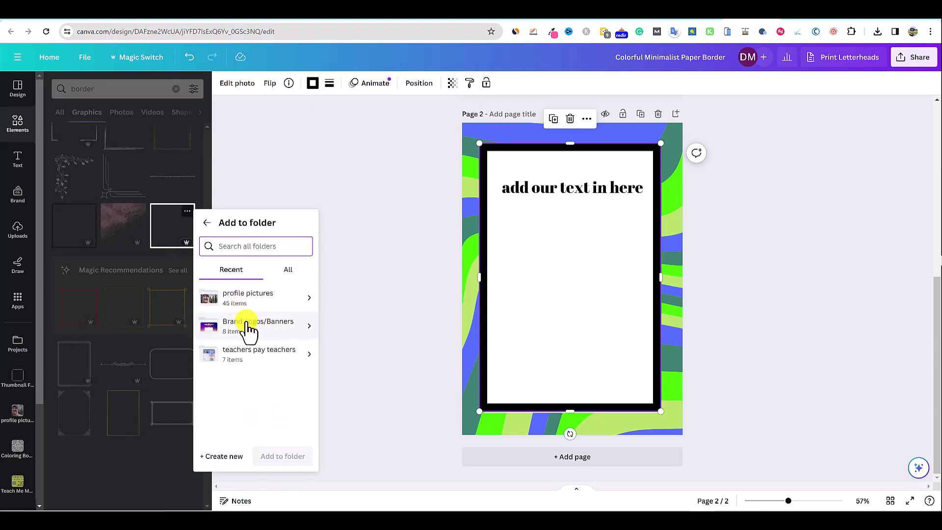
click(287, 270)
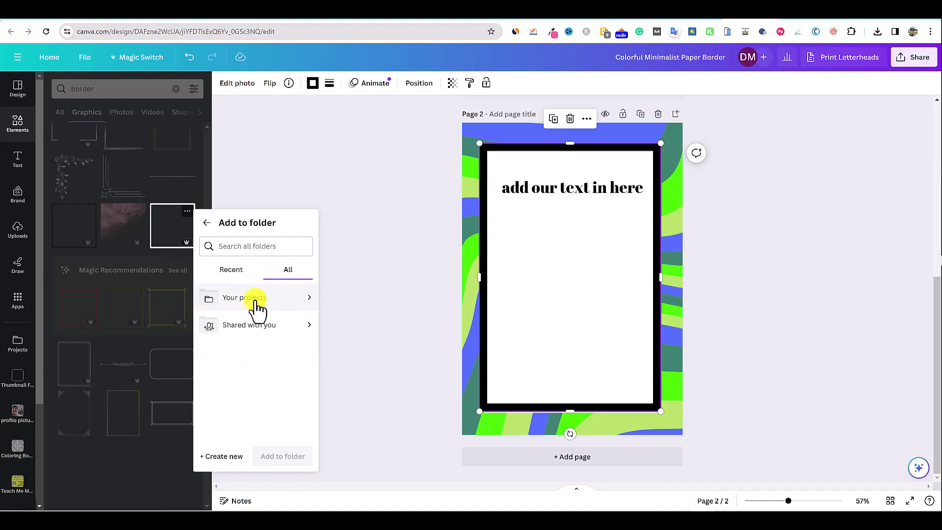
click(255, 304)
scroll(249, 393, down, 1)
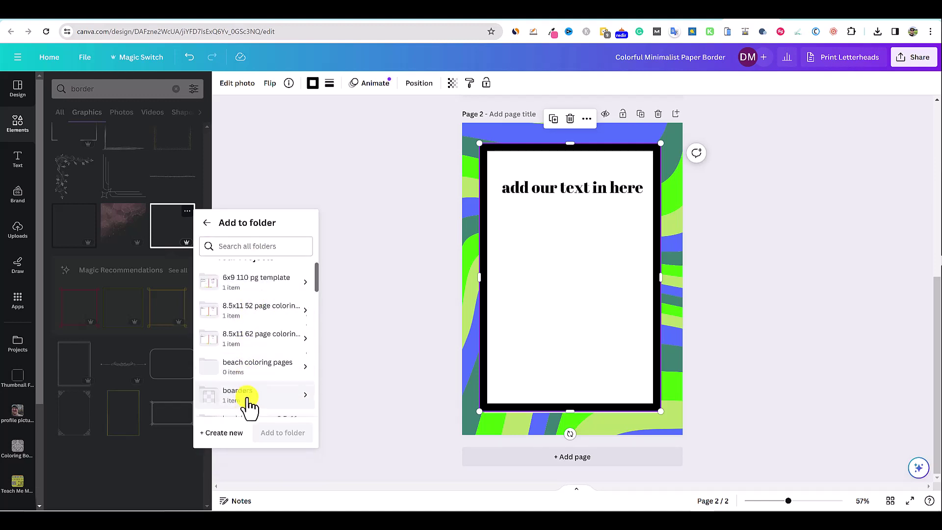
scroll(249, 392, down, 1)
click(241, 362)
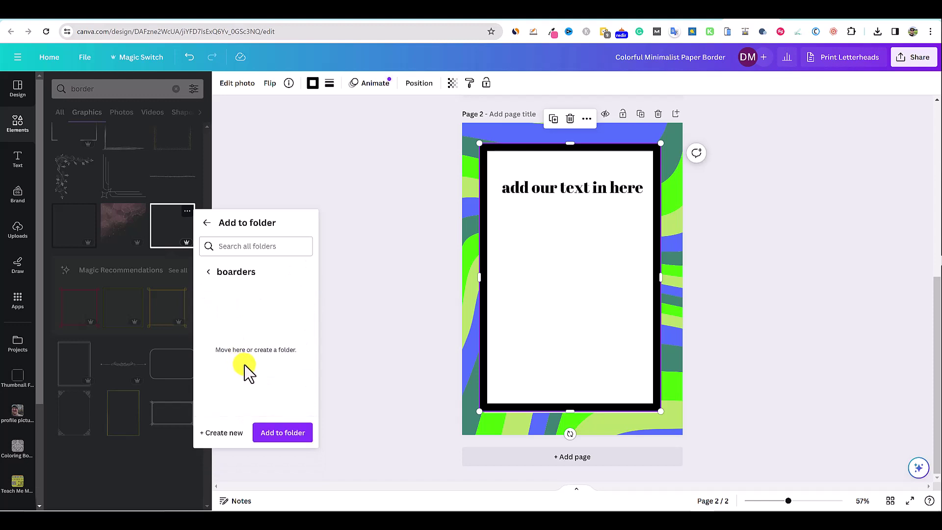
click(283, 433)
click(612, 309)
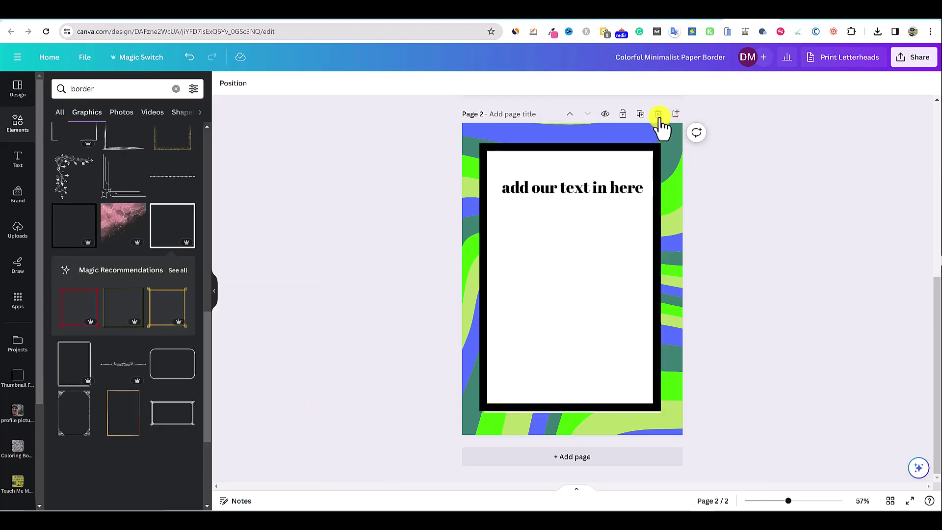
Add a blank Page 3 and insert the saved square border frame from the boarders folder.
click(676, 114)
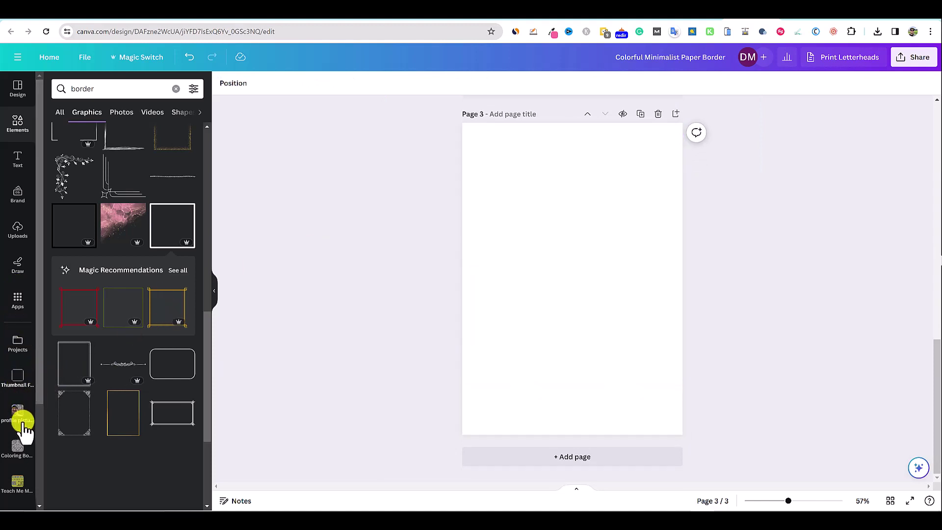
scroll(24, 432, down, 3)
click(19, 388)
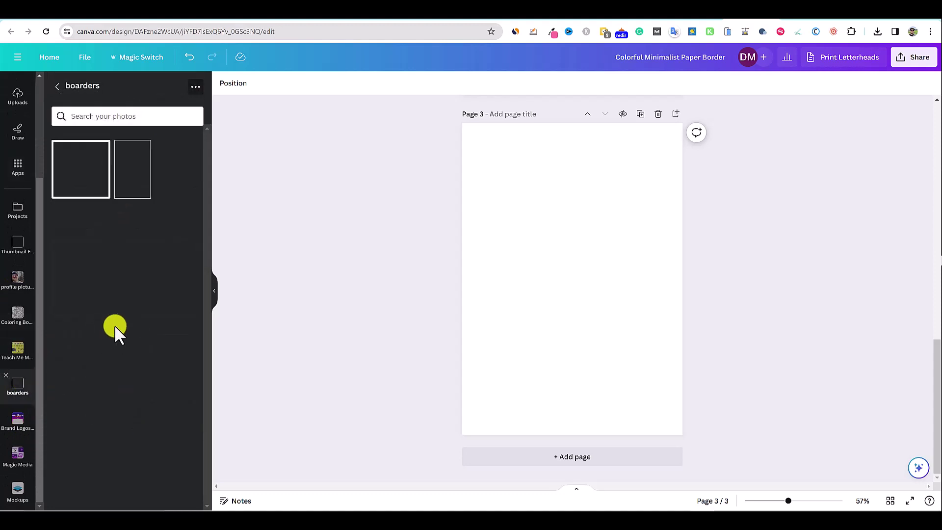
click(82, 177)
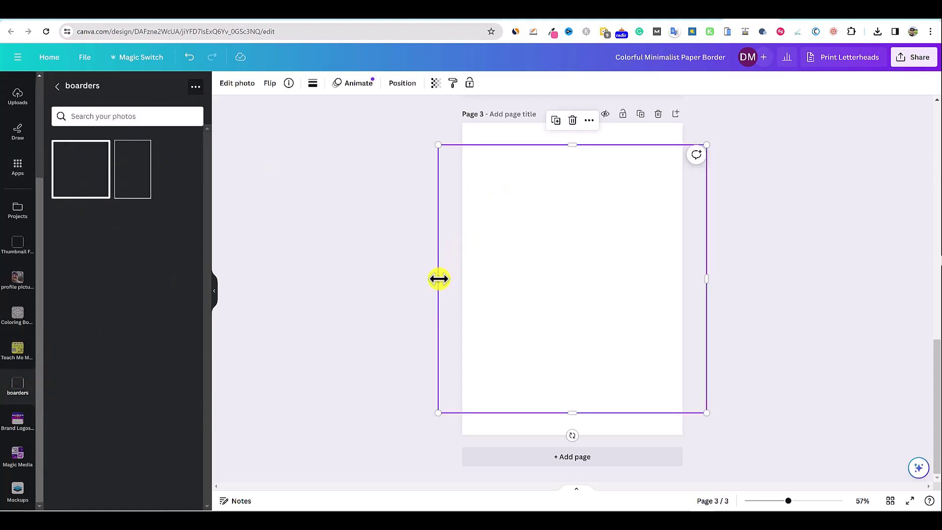
Switch the frame's border to a dashed style at weight 21.
click(313, 84)
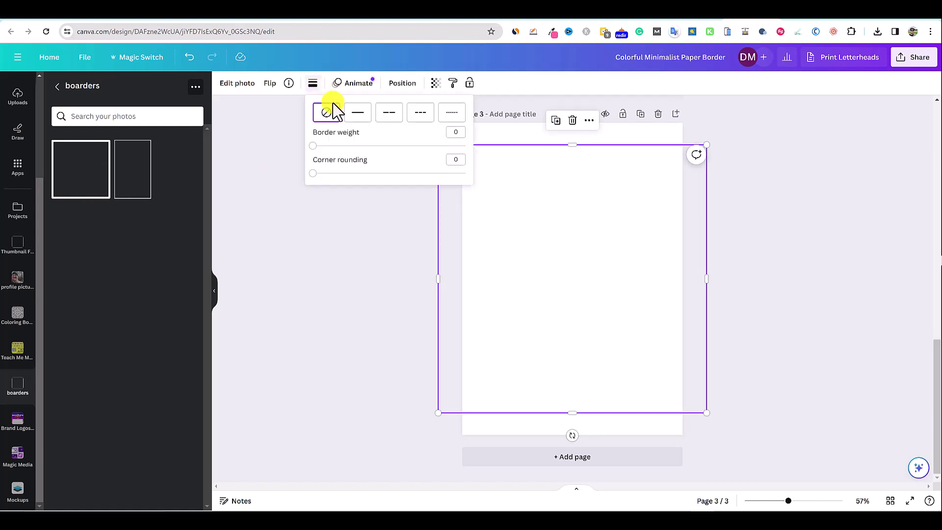
click(420, 114)
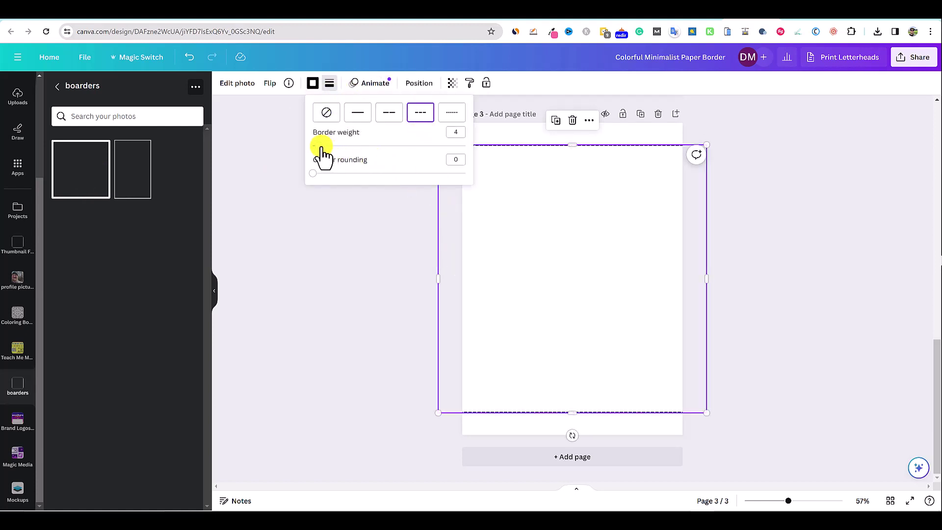
drag(321, 147, 341, 173)
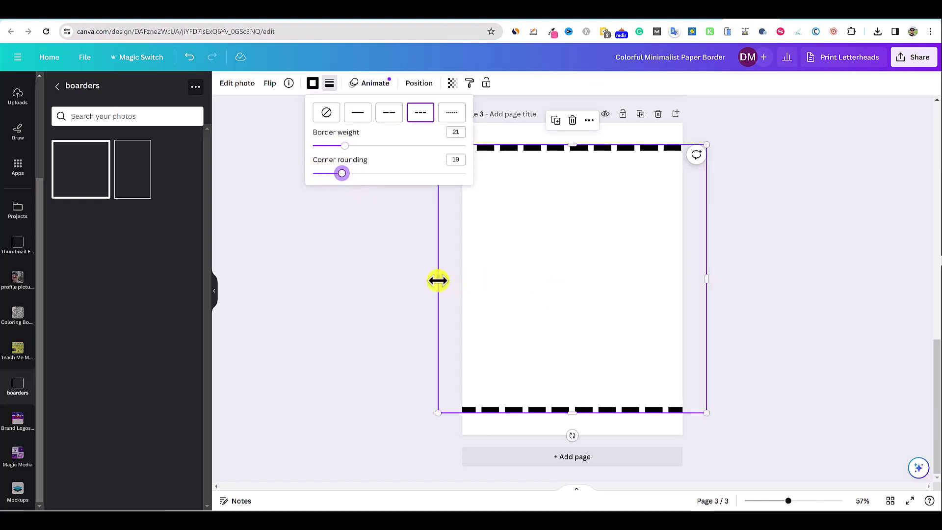
Stretch the frame to all four page edges and make the dashes much thicker.
drag(437, 280, 463, 277)
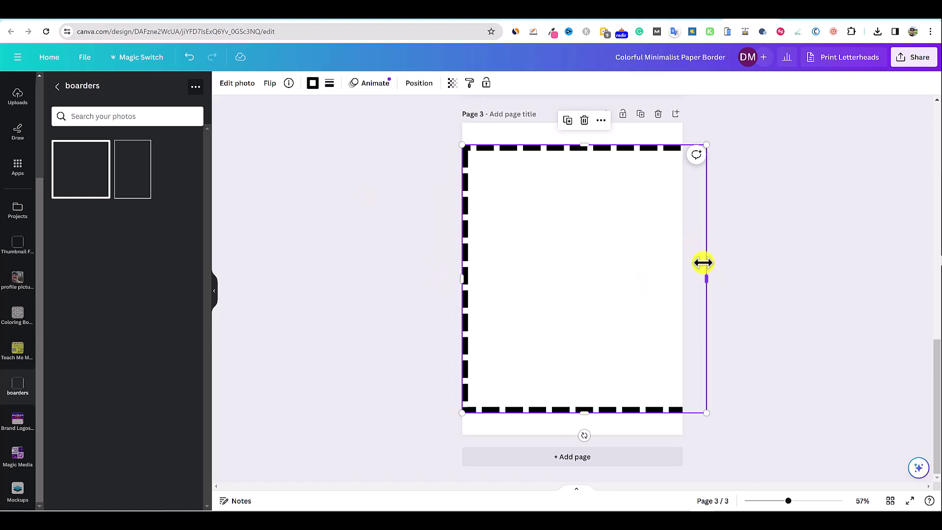
drag(707, 279, 682, 279)
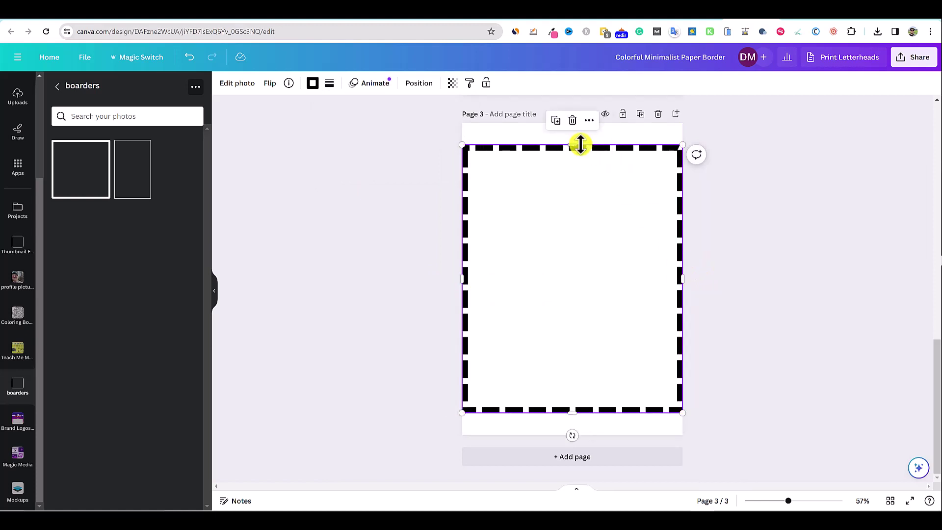
drag(573, 145, 572, 122)
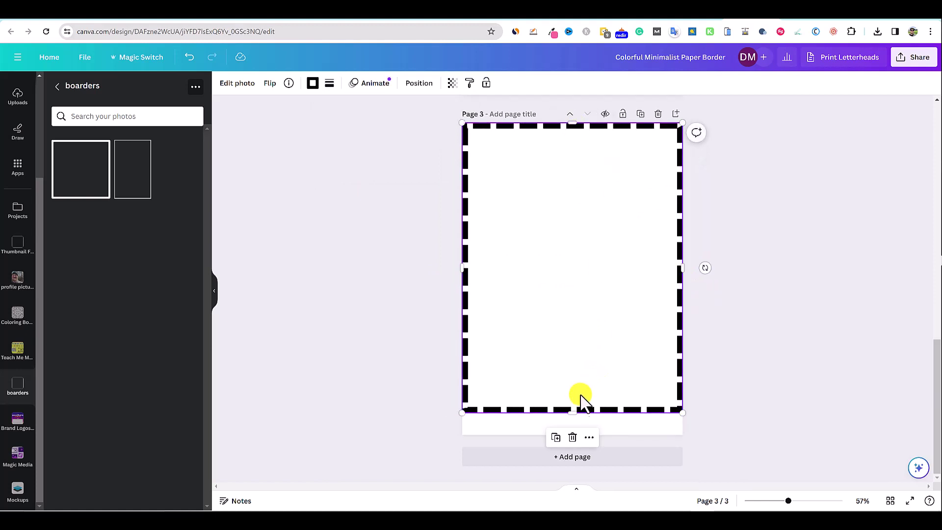
drag(572, 426, 572, 434)
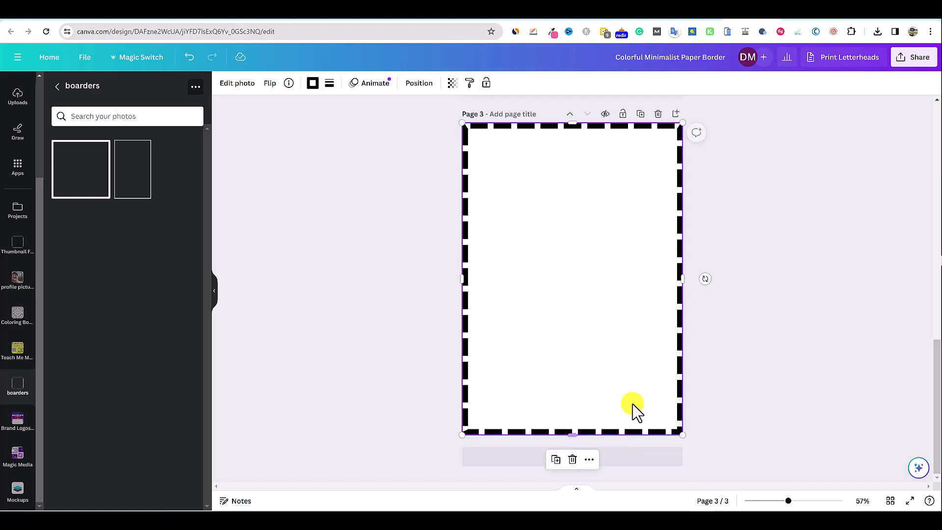
click(738, 308)
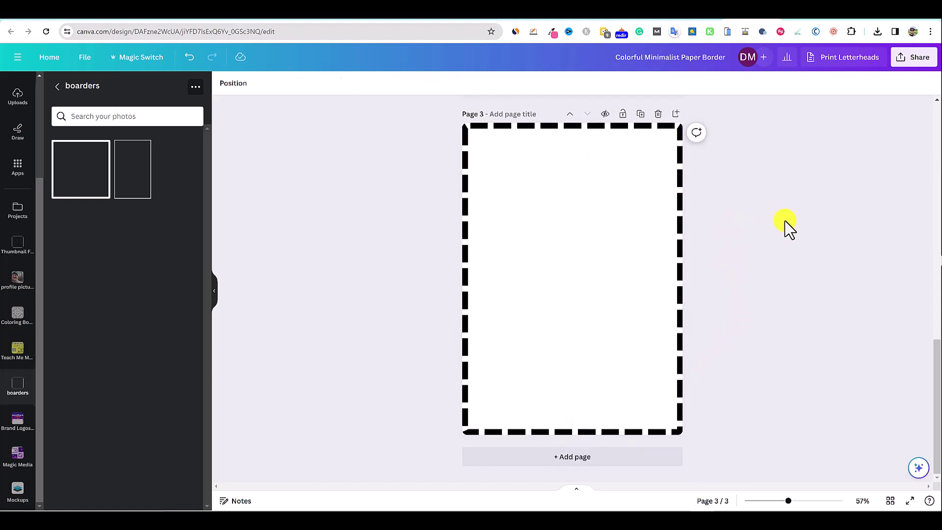
click(637, 237)
click(327, 86)
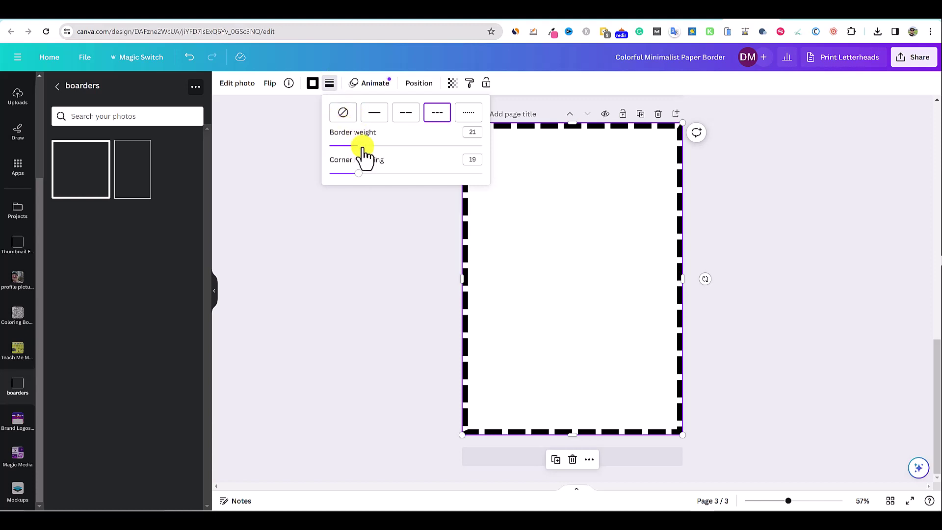
drag(361, 146, 431, 147)
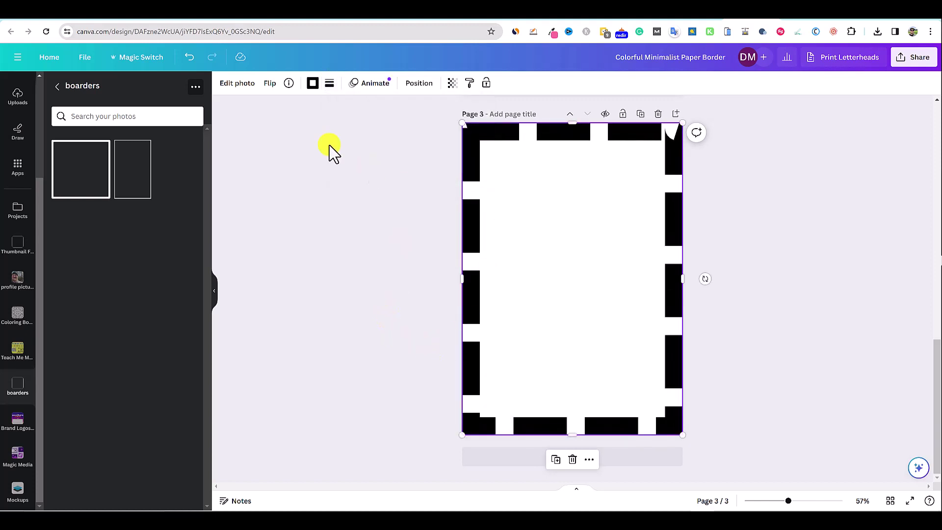
Recolour the thick dashed border on page 3 with the blue document colour.
click(313, 84)
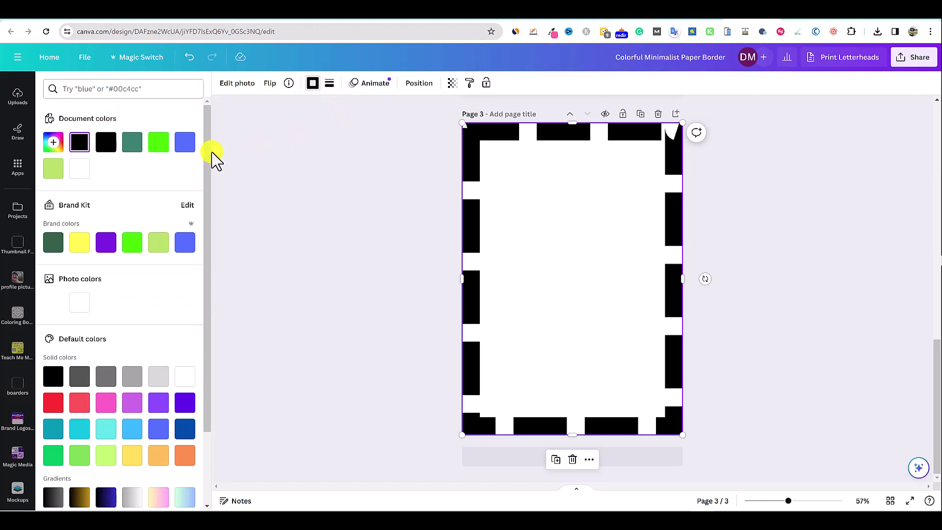
click(184, 143)
click(808, 255)
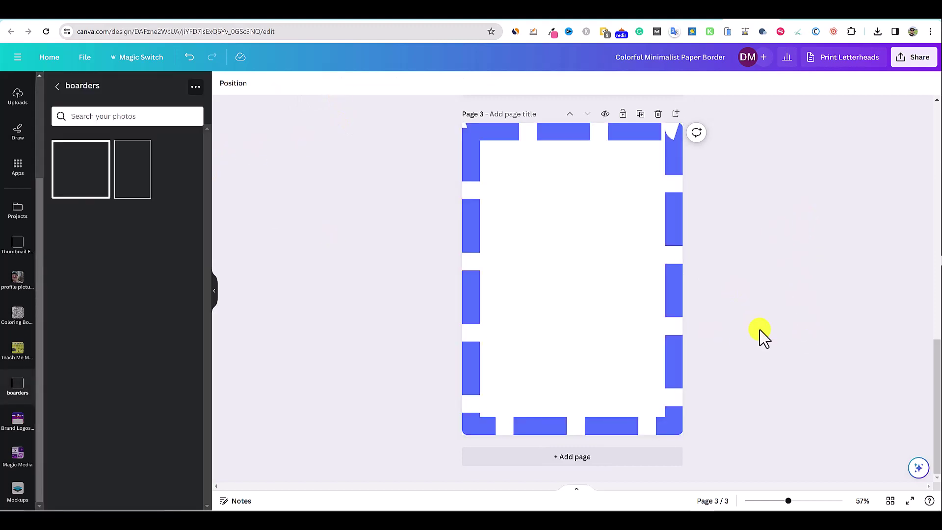
scroll(760, 336, up, 10)
scroll(758, 343, down, 8)
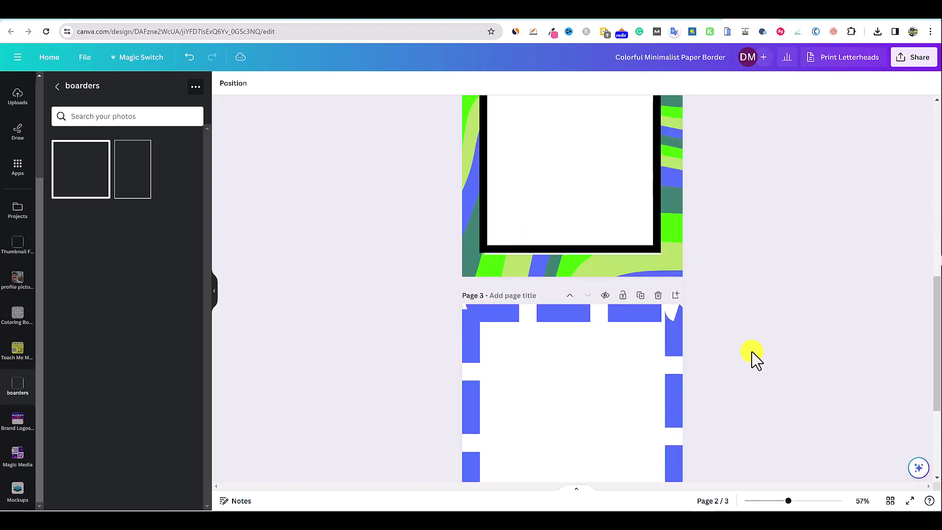
Search the elements for 'line' and add a line graphic to the lion photo page.
scroll(755, 358, down, 4)
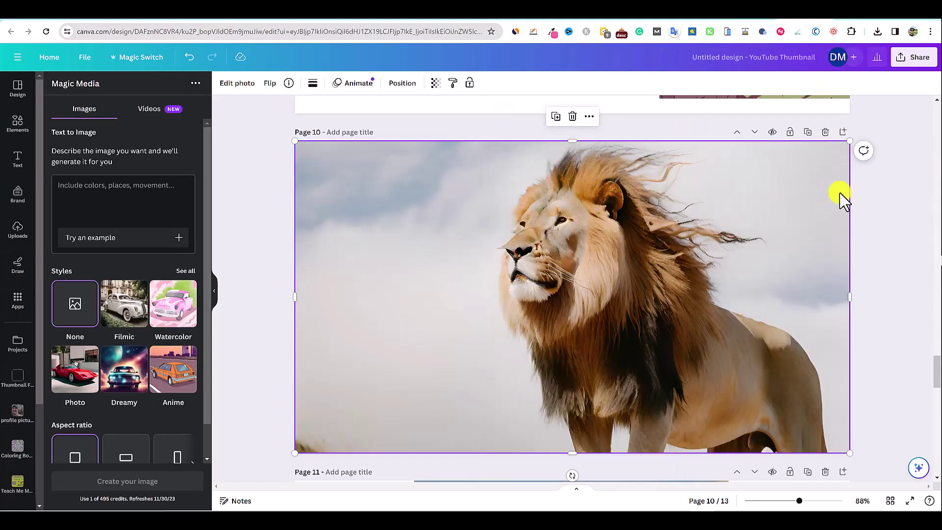
click(893, 210)
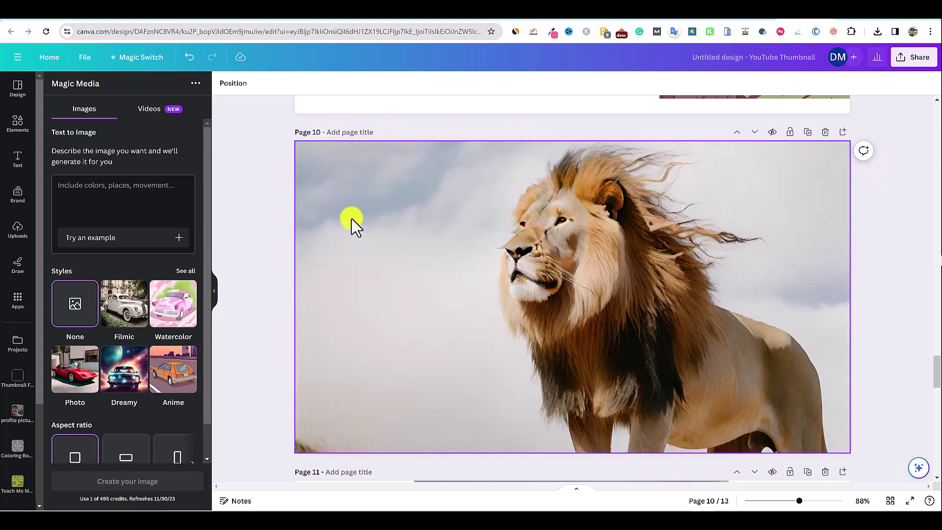
click(323, 260)
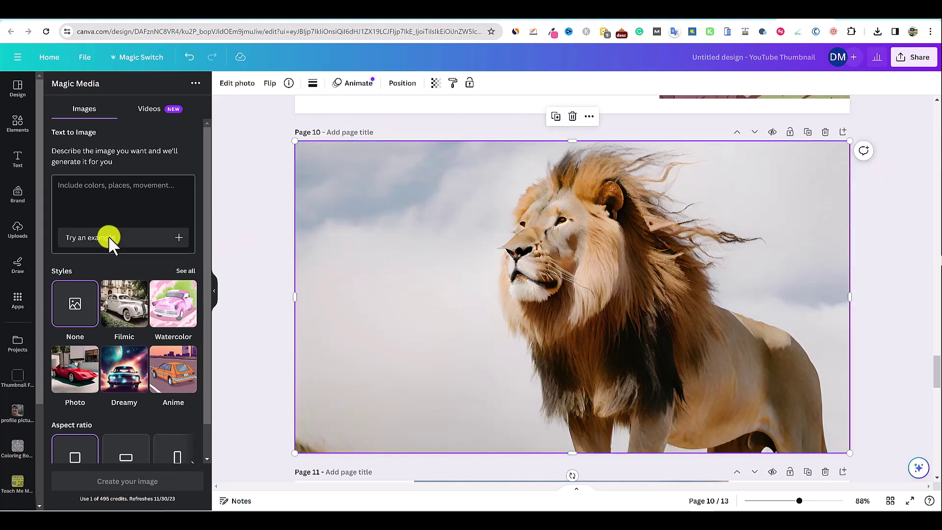
click(18, 123)
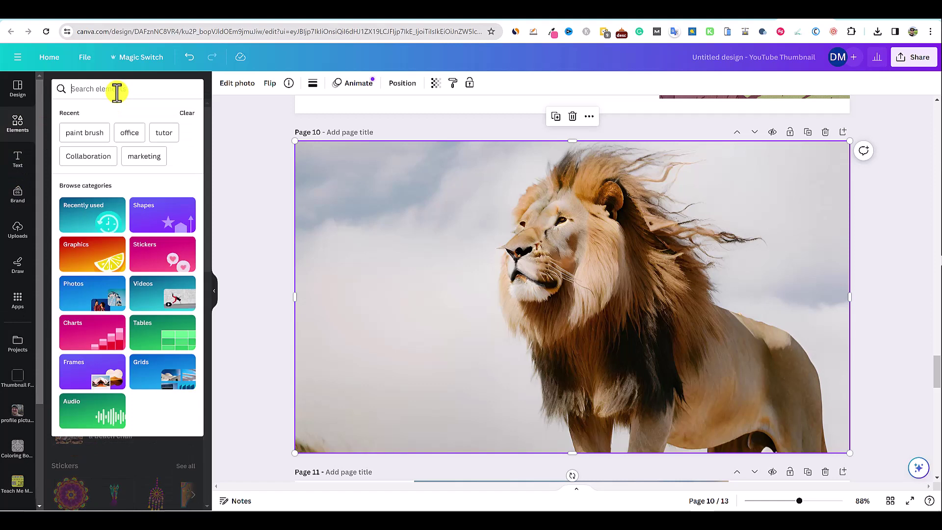
click(117, 89)
text(line)
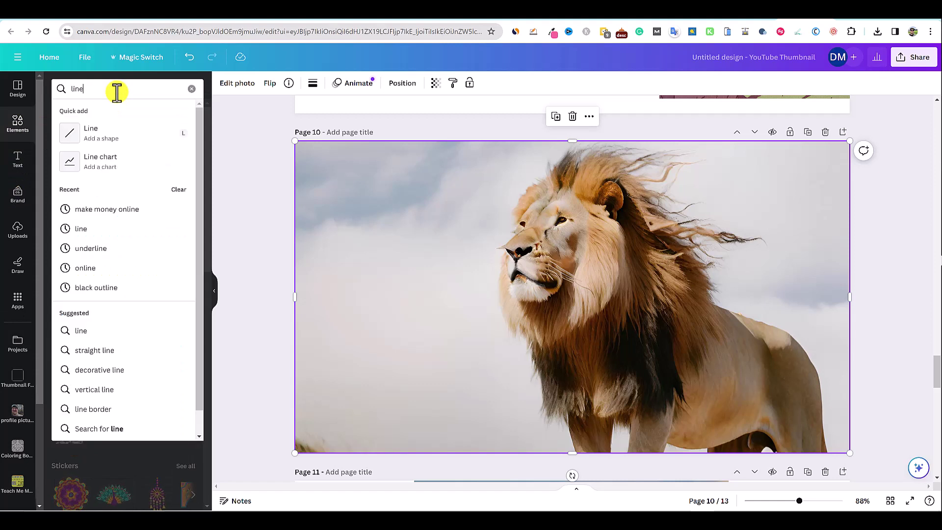
key(Return)
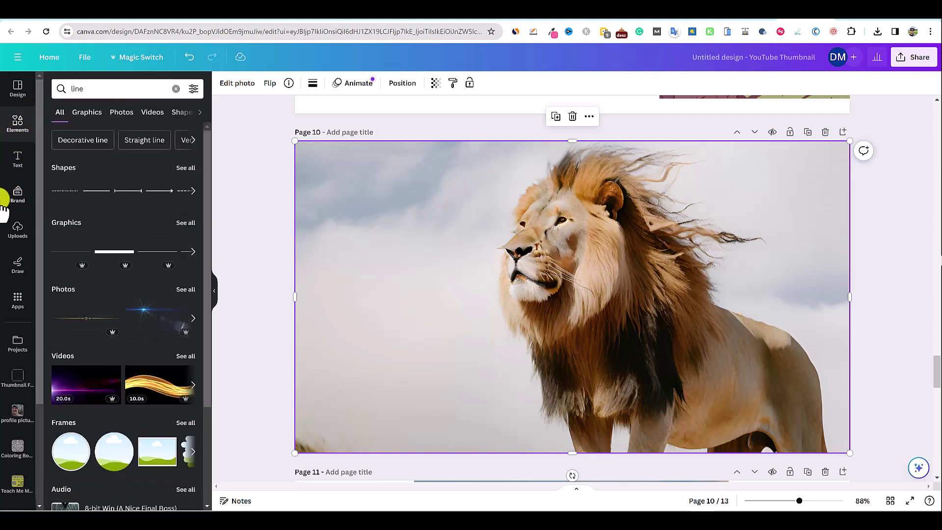
click(117, 254)
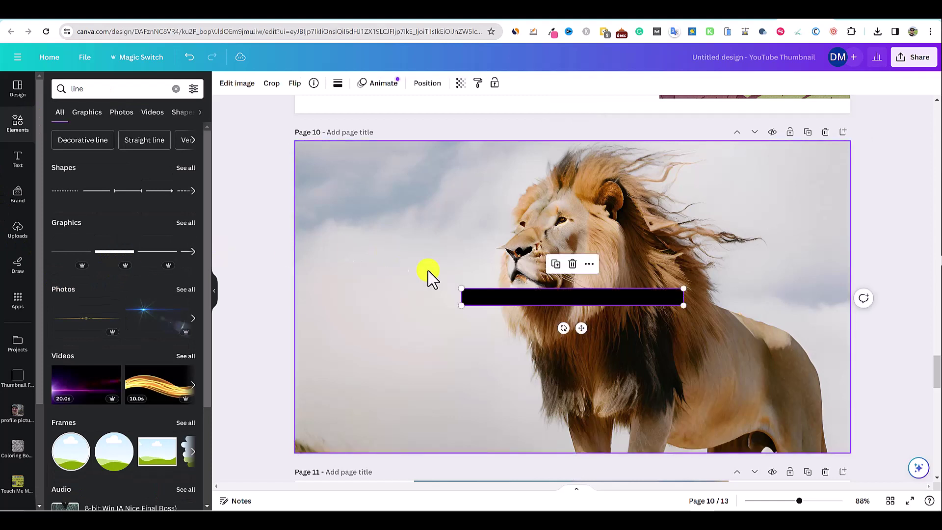
Stretch the line across the page's top edge and place a bar along the photo's bottom edge.
drag(483, 298, 317, 146)
drag(516, 159, 845, 216)
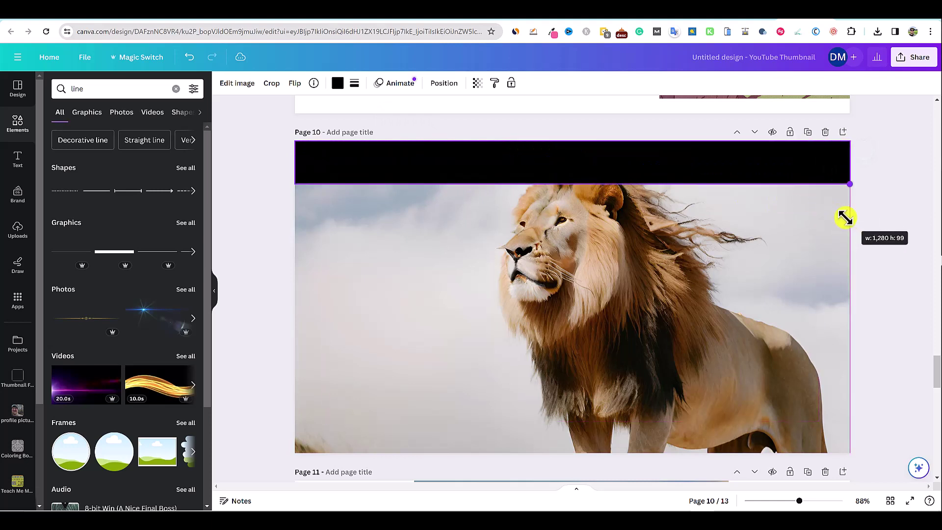
drag(557, 147, 564, 127)
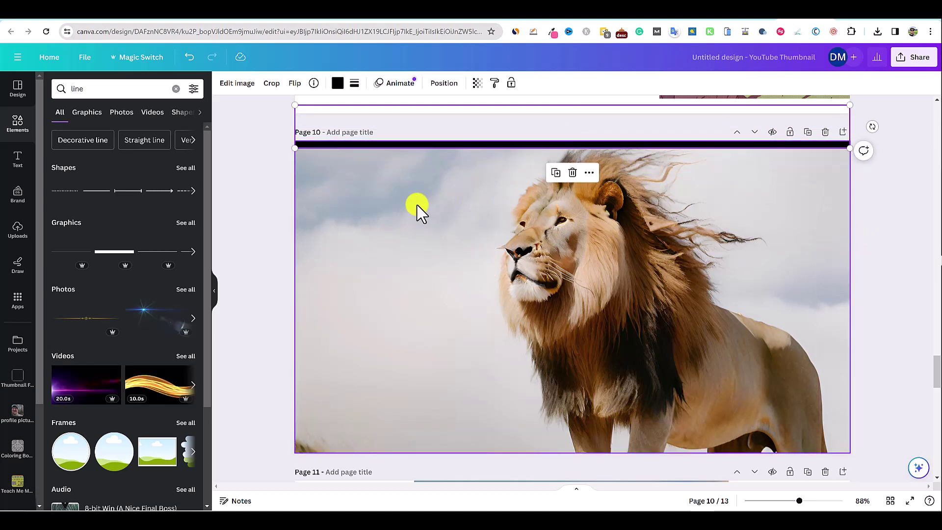
drag(464, 140, 458, 442)
Duplicate the bar, rotate it vertical and fit it along the photo's right edge.
key(ctrl+v)
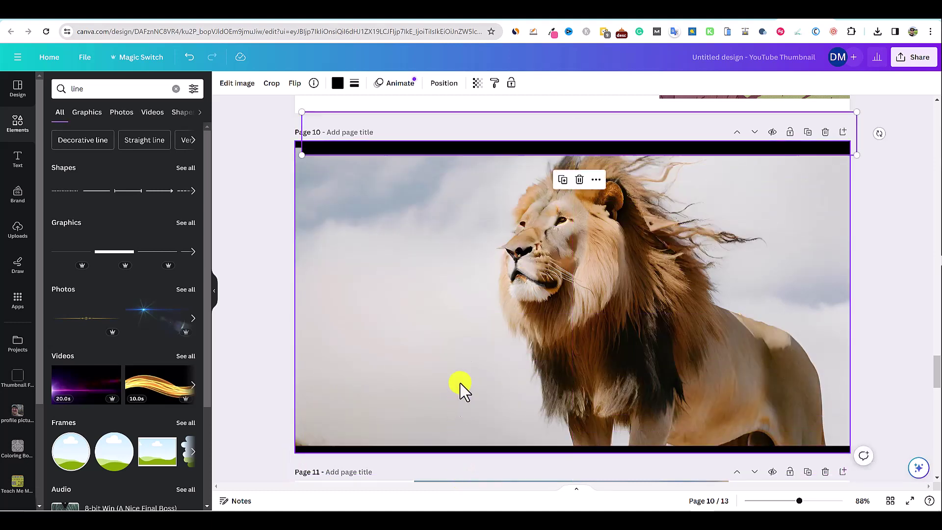
drag(505, 151, 506, 316)
drag(305, 276, 604, 298)
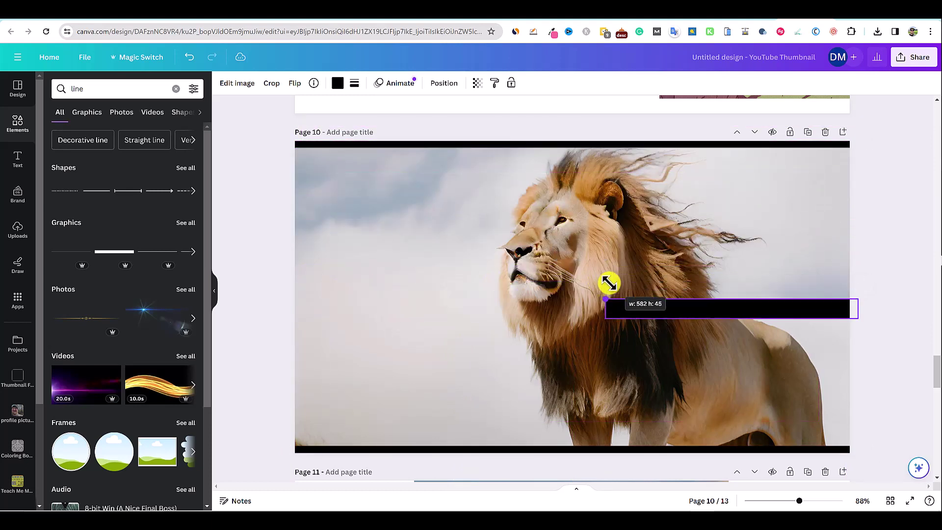
drag(739, 340, 845, 271)
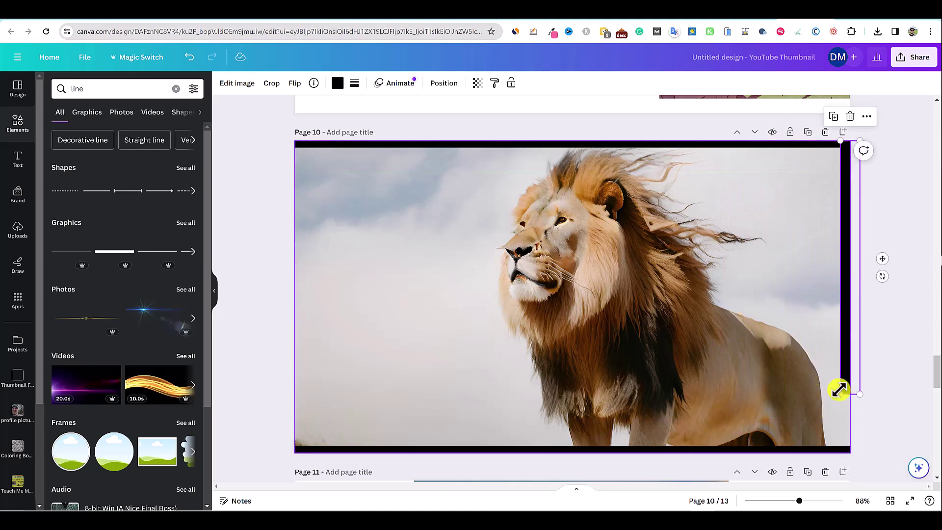
mouse_move(839, 394)
mouse_down()
mouse_move(822, 443)
mouse_move(848, 403)
mouse_up()
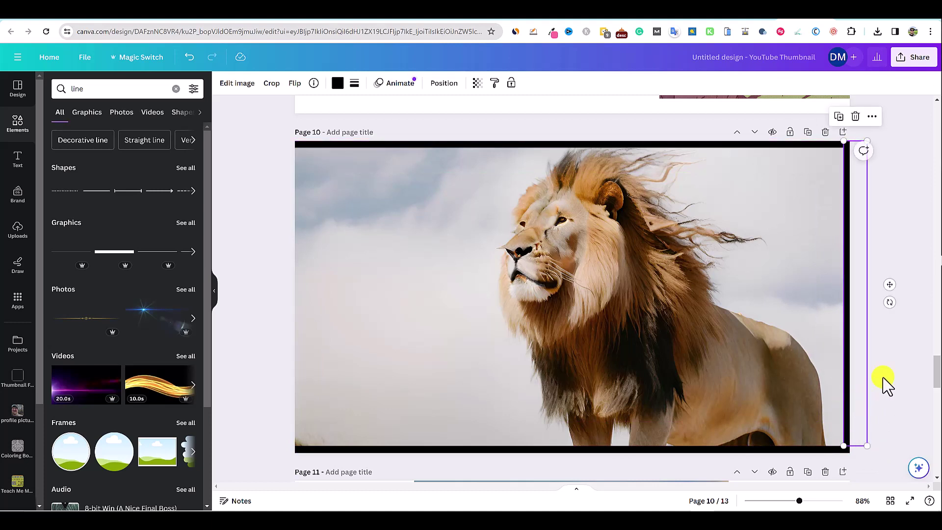
click(902, 377)
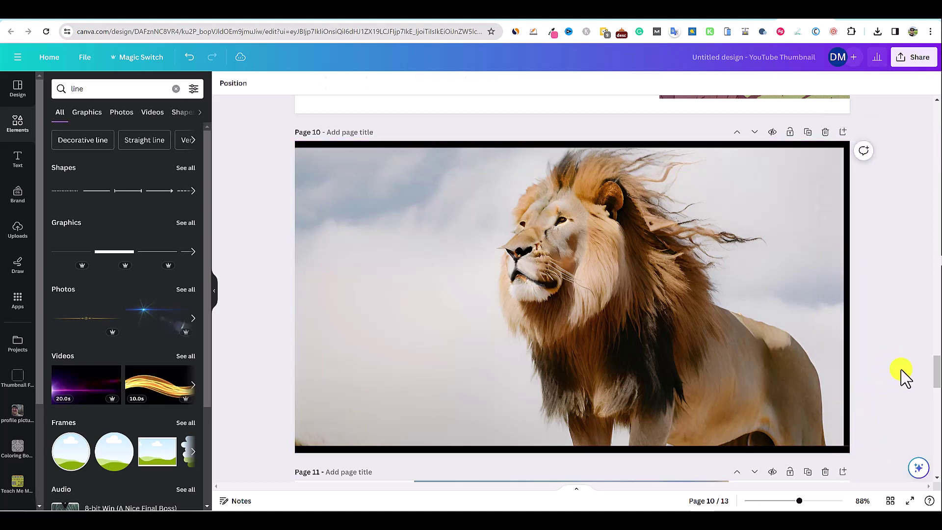
click(852, 417)
drag(845, 448, 842, 452)
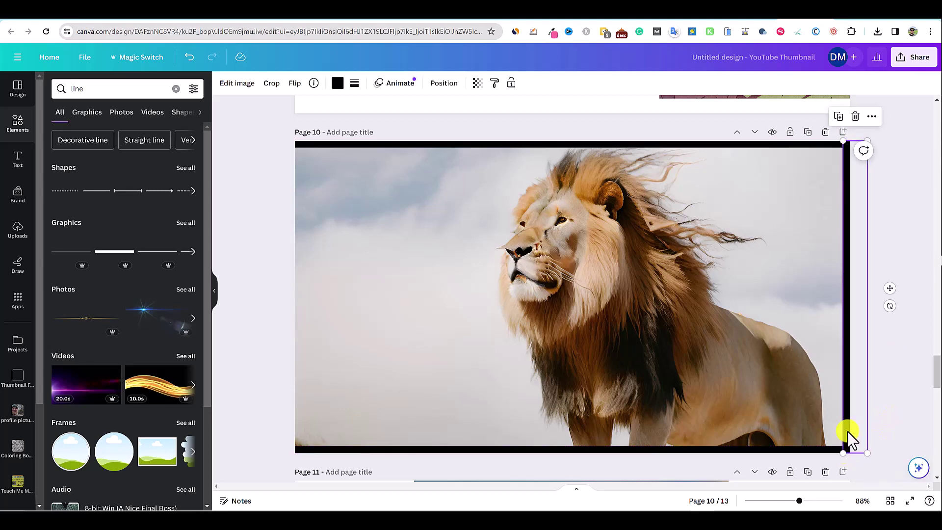
drag(858, 410, 288, 385)
key(ctrl+z)
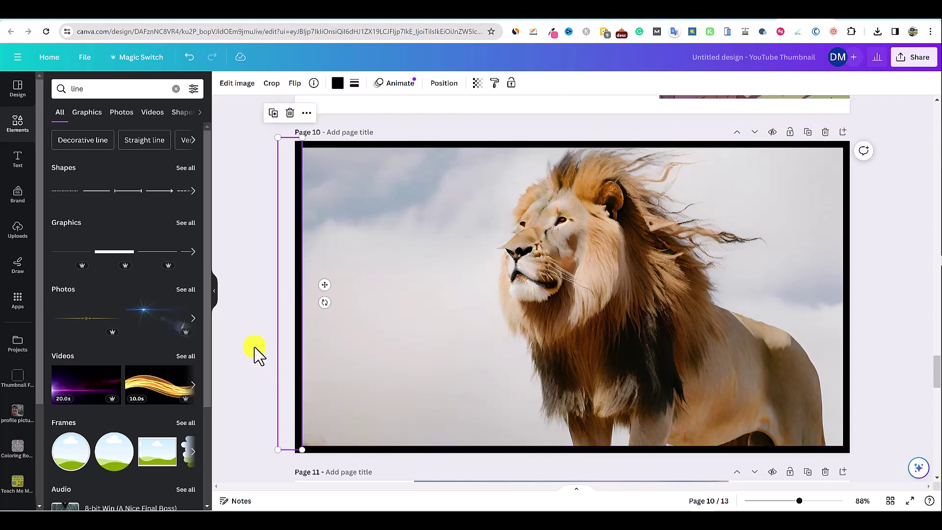
click(899, 387)
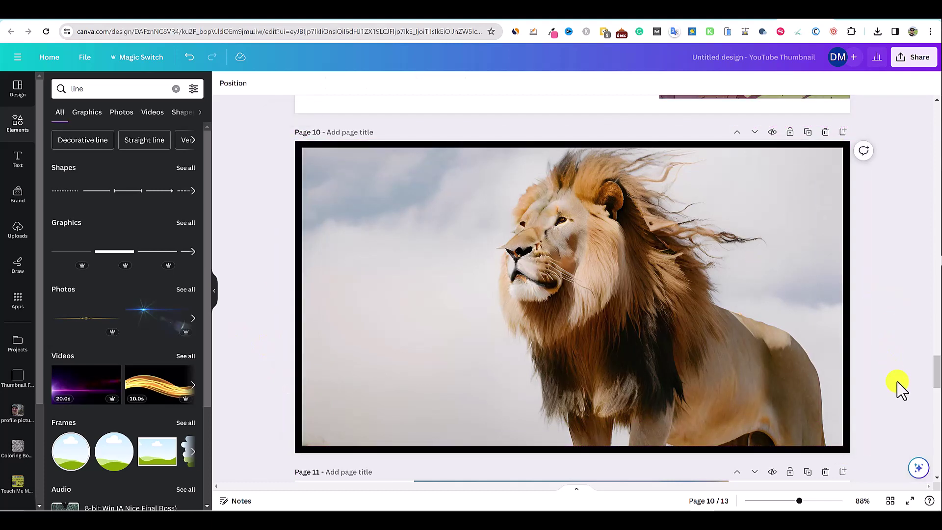
Recolour the top bar of the line frame blue.
click(444, 145)
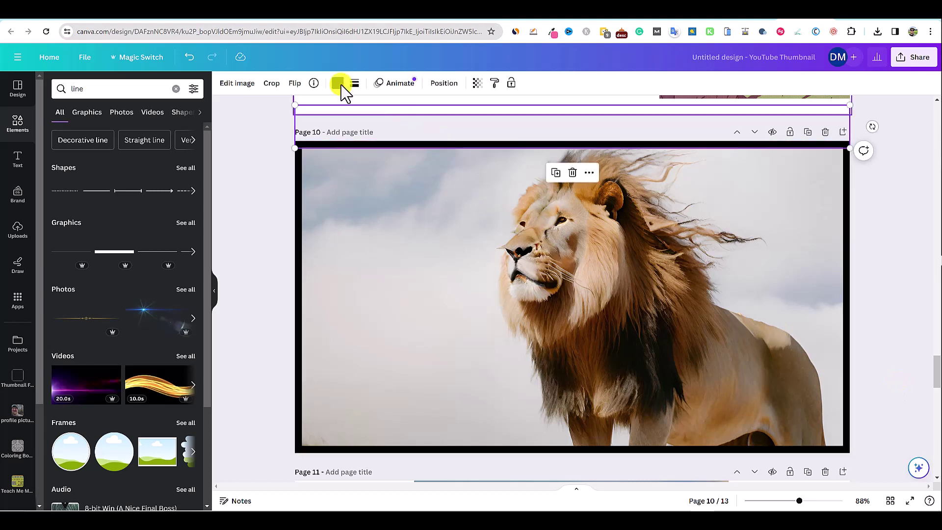
click(338, 85)
click(185, 215)
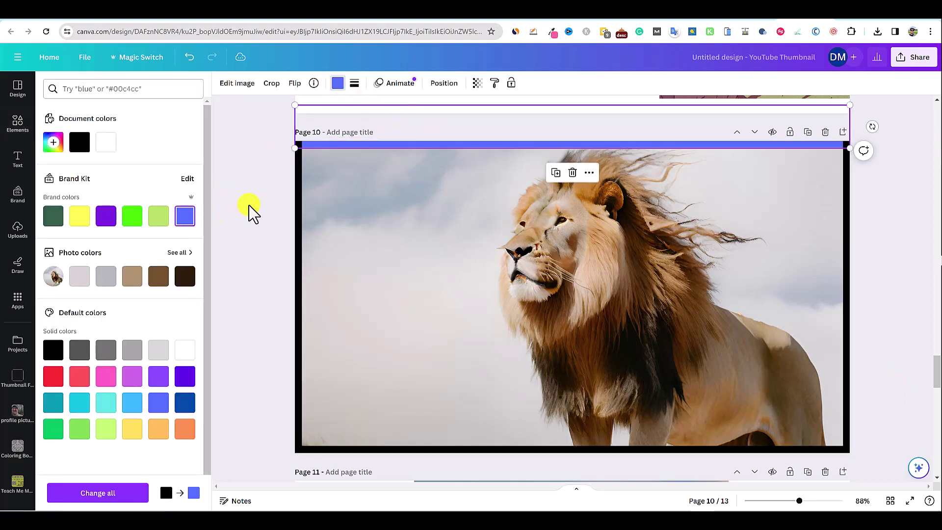
click(248, 205)
click(279, 246)
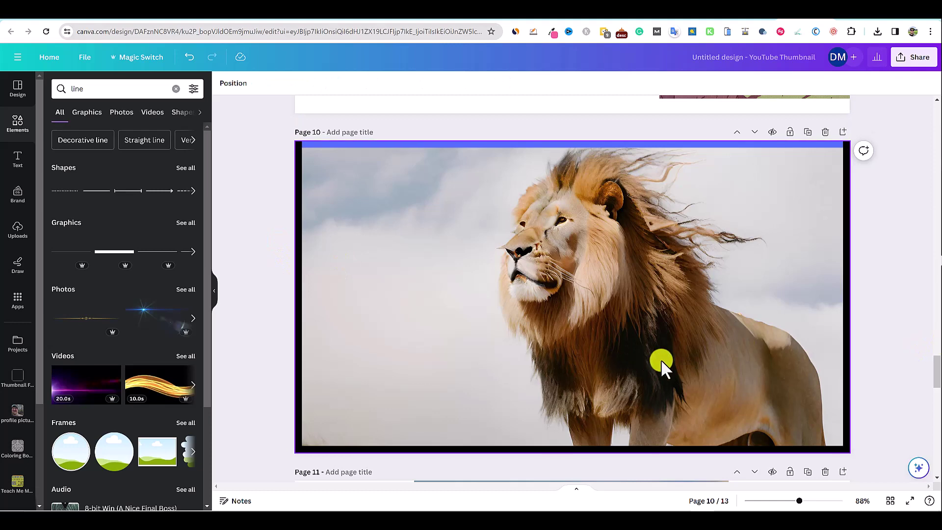
Apply an Outline shadow to the walking lion photo on page 11.
scroll(693, 380, down, 5)
scroll(693, 380, up, 10)
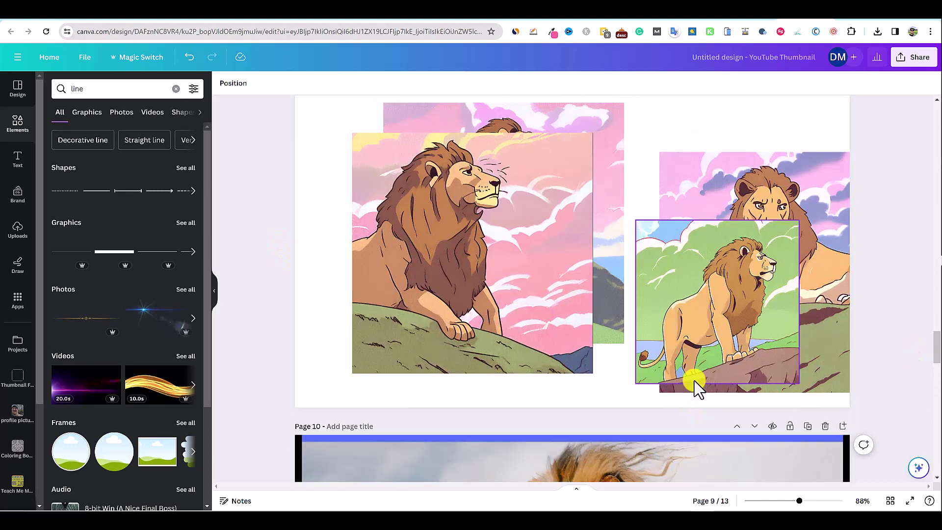
scroll(694, 381, down, 10)
scroll(693, 380, up, 2)
scroll(693, 382, down, 3)
click(693, 382)
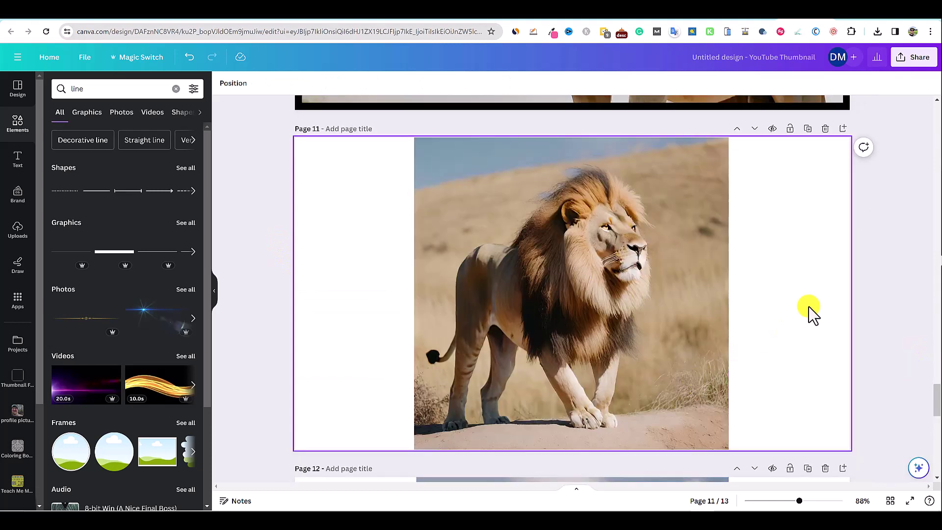
click(613, 269)
click(815, 252)
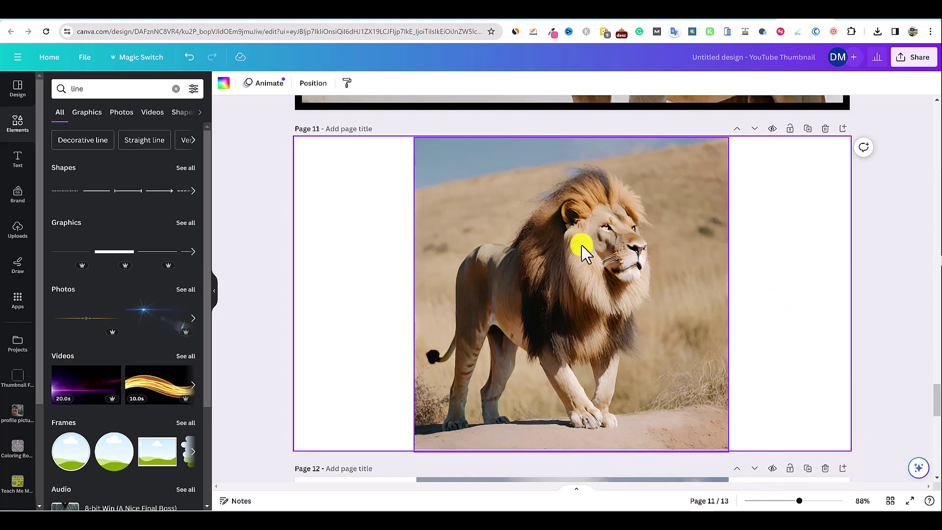
click(584, 248)
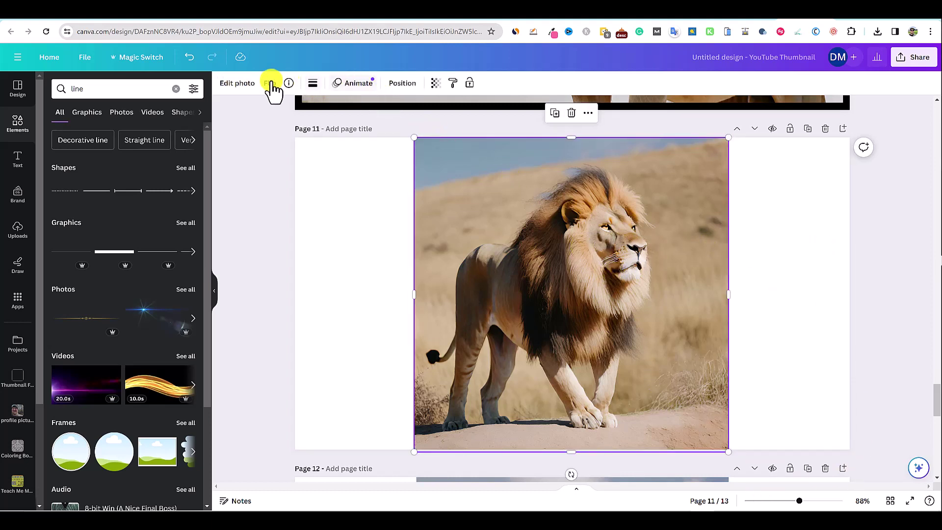
click(243, 84)
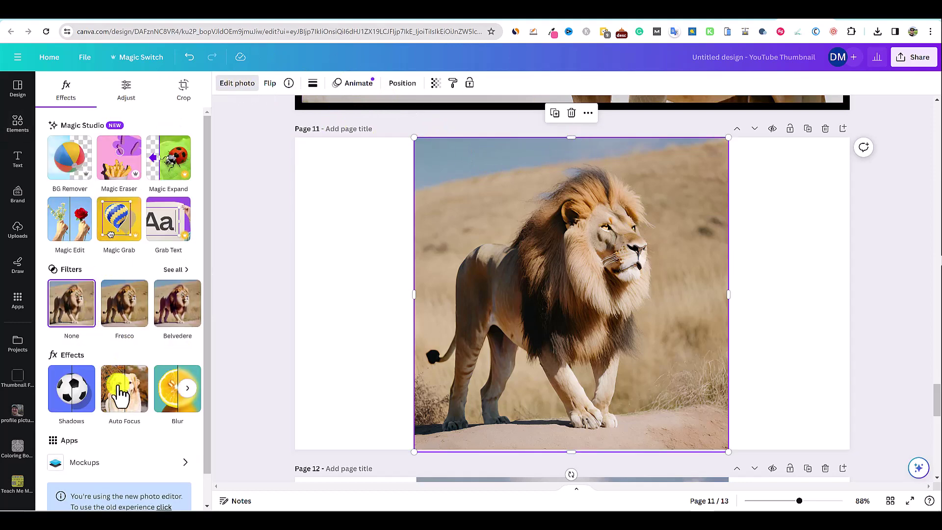
click(74, 399)
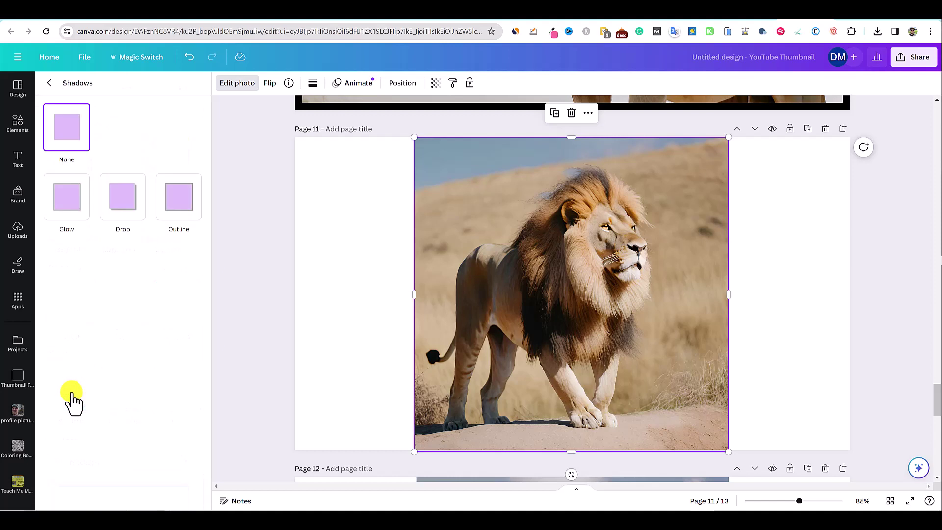
click(184, 205)
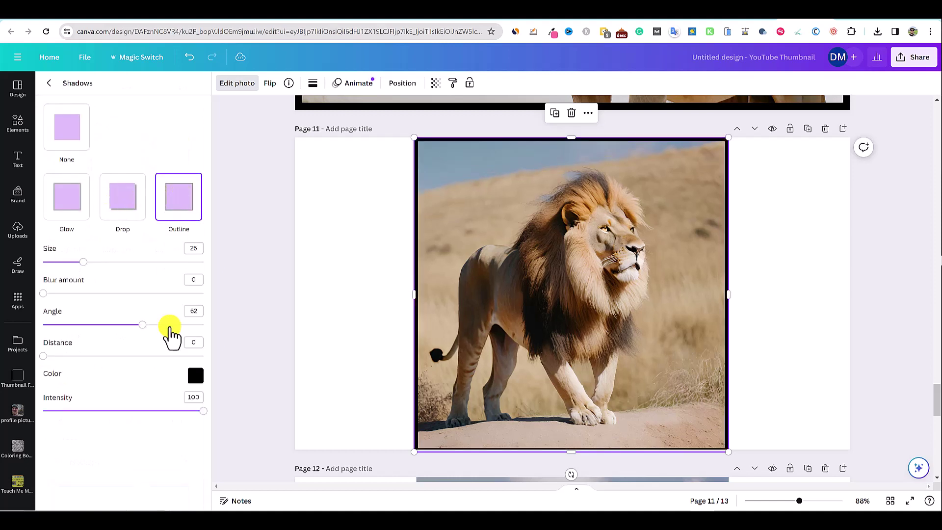
Shrink the lion photo slightly and centre it vertically on the page.
click(777, 376)
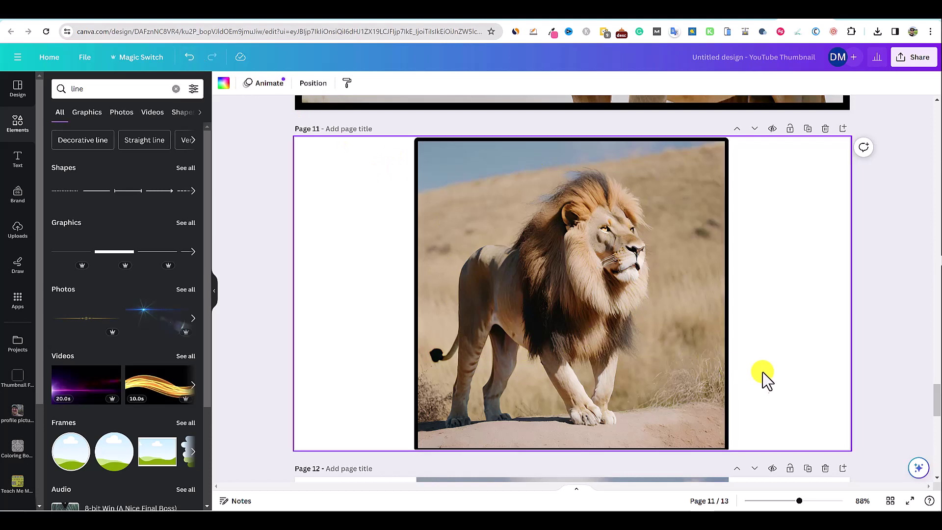
click(721, 431)
drag(720, 451, 716, 439)
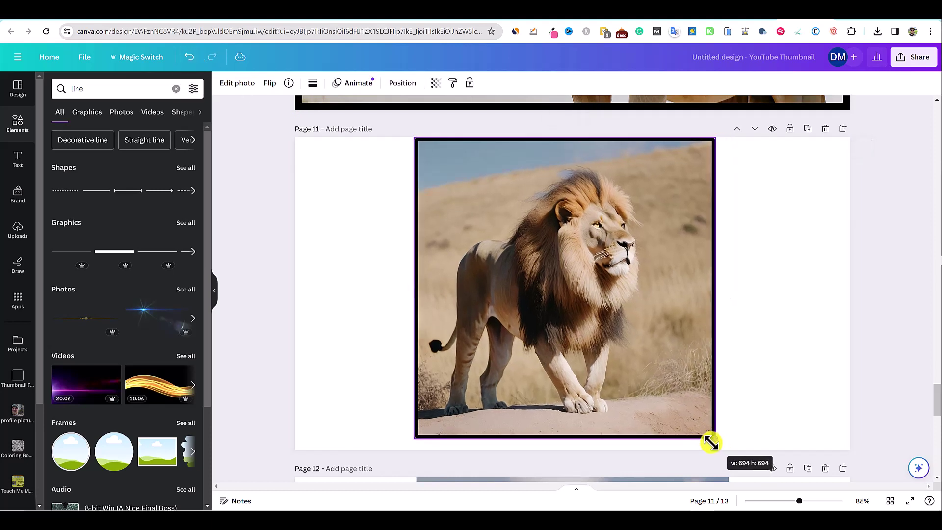
drag(619, 277, 625, 280)
click(751, 301)
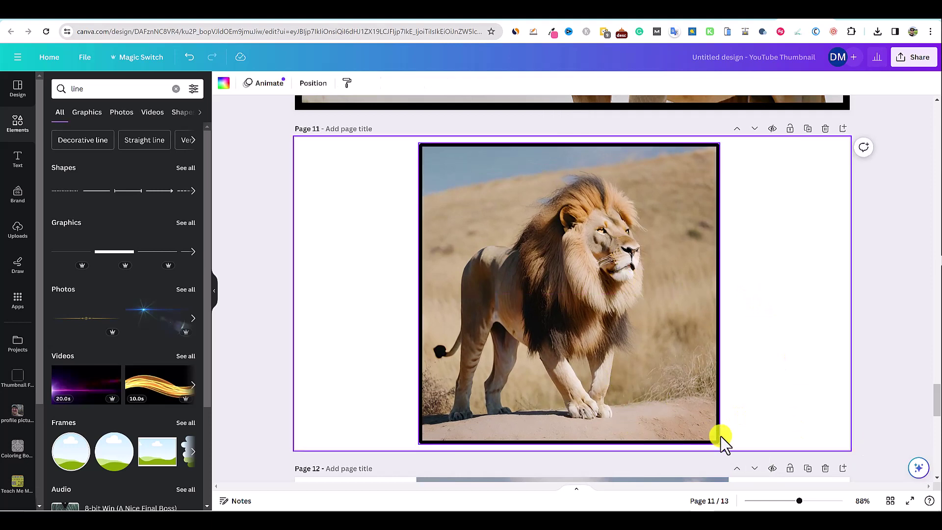
click(708, 435)
drag(715, 442, 700, 424)
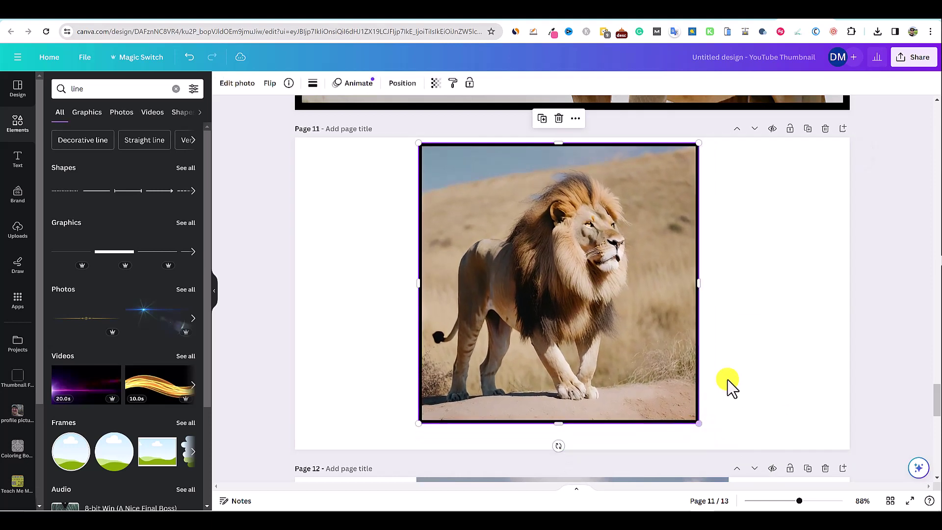
click(399, 235)
click(542, 302)
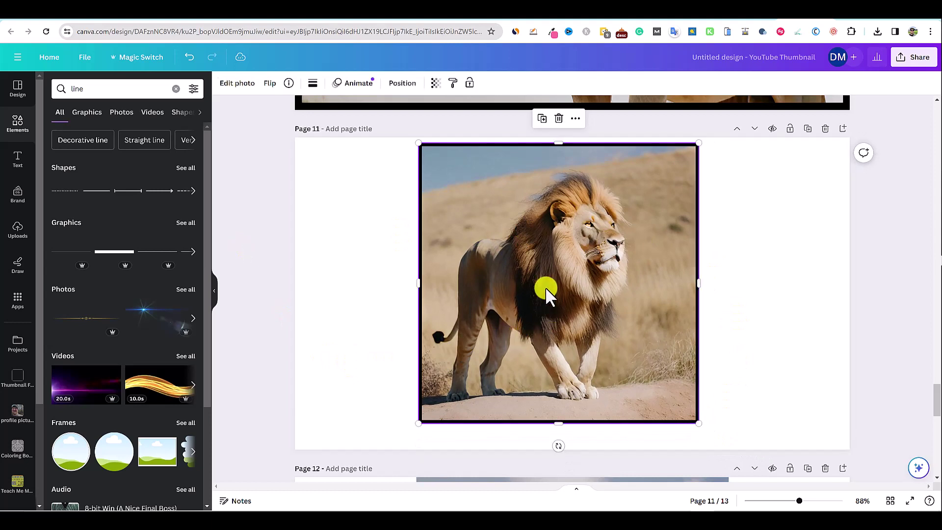
click(375, 192)
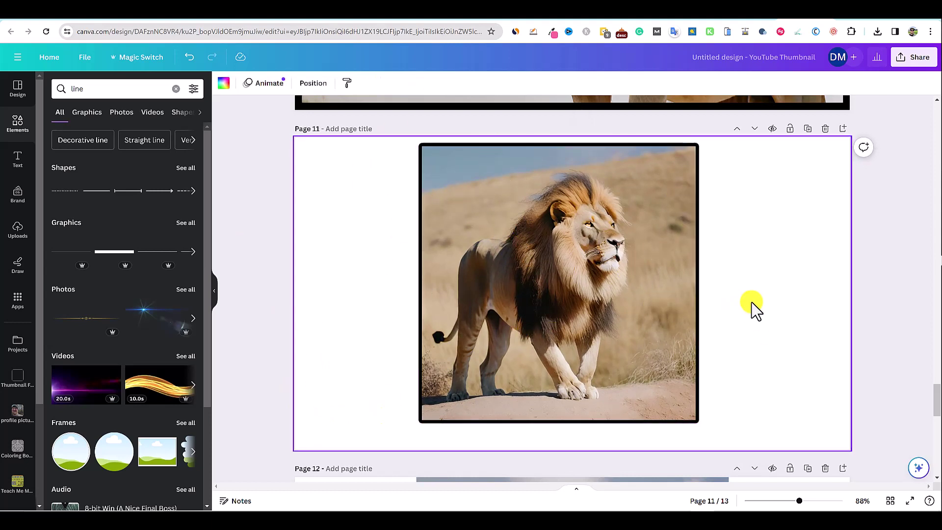
click(619, 289)
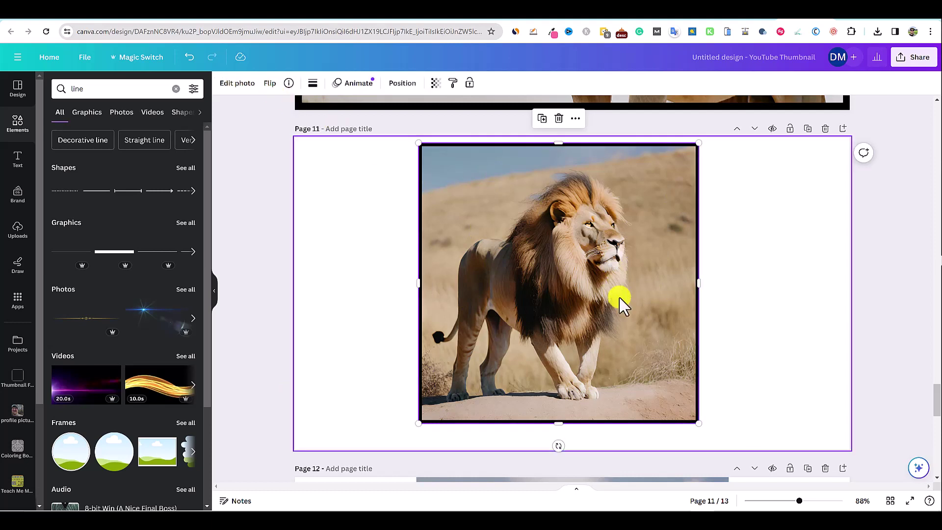
Set the photo's outline shadow to red, size 49, blur 100.
click(237, 84)
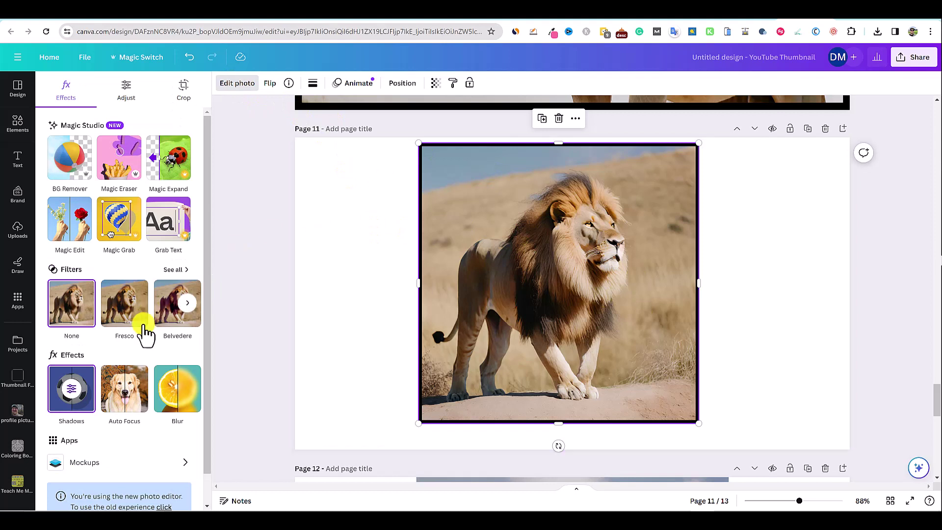
click(63, 403)
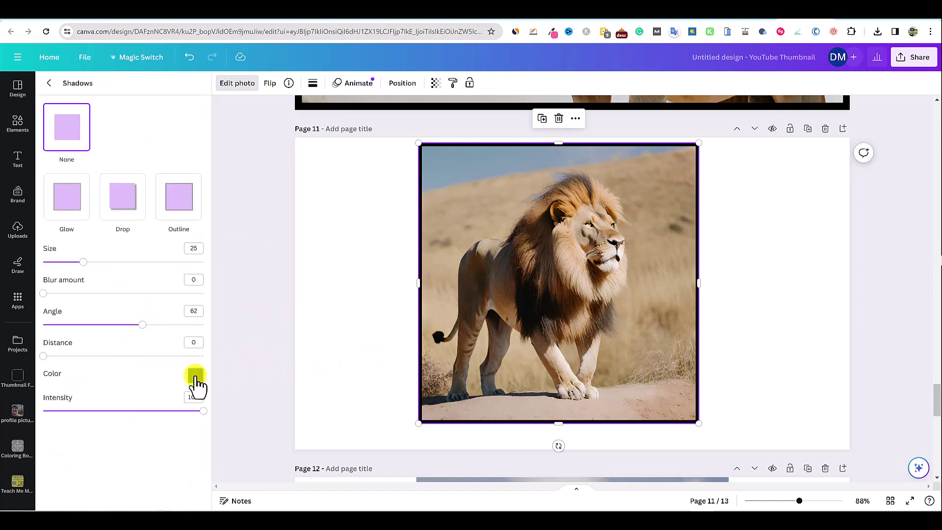
click(195, 376)
drag(256, 433, 352, 385)
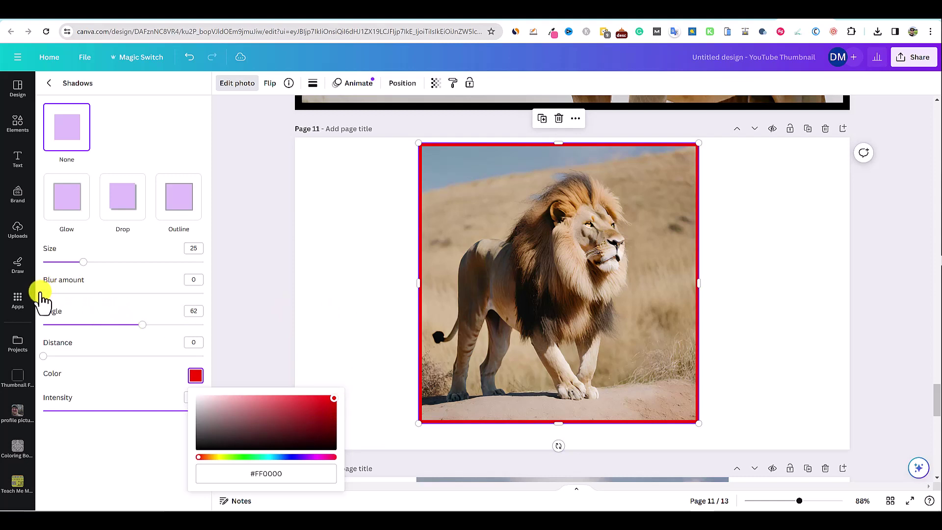
drag(83, 262, 122, 265)
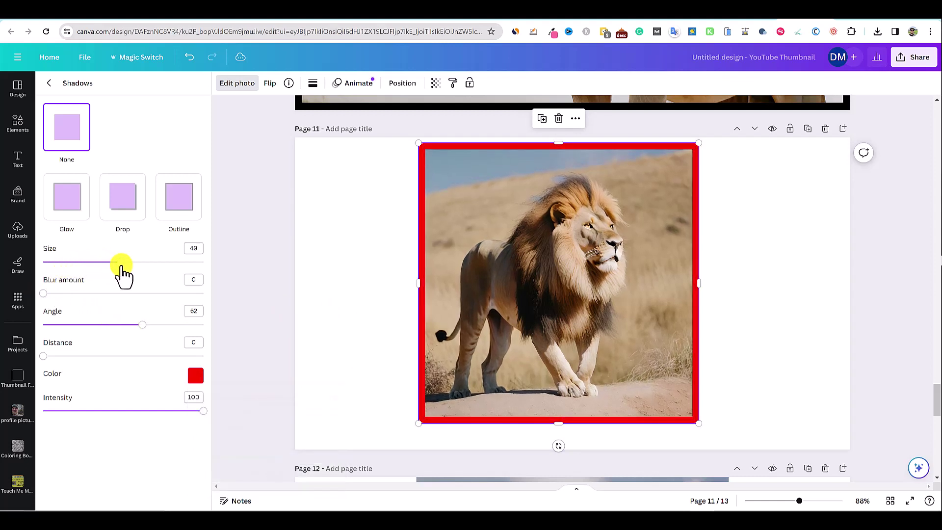
drag(44, 293, 251, 321)
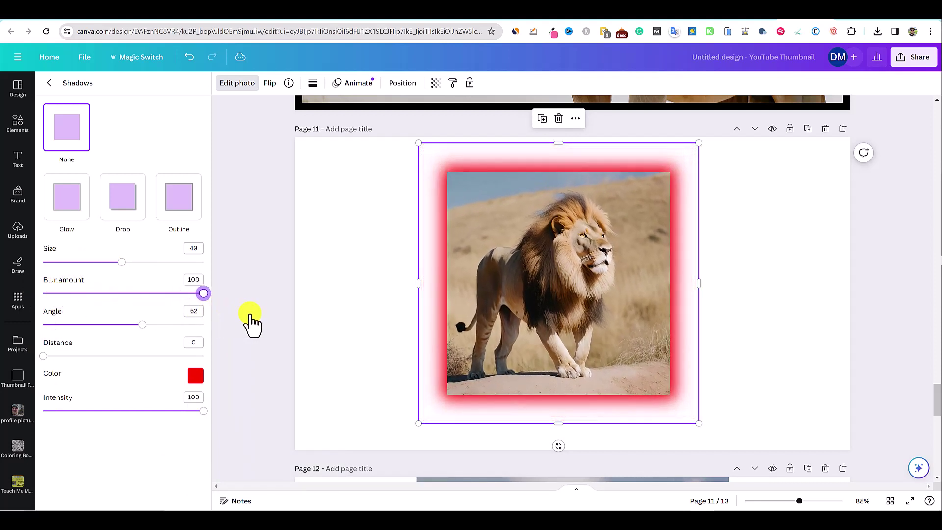
click(358, 302)
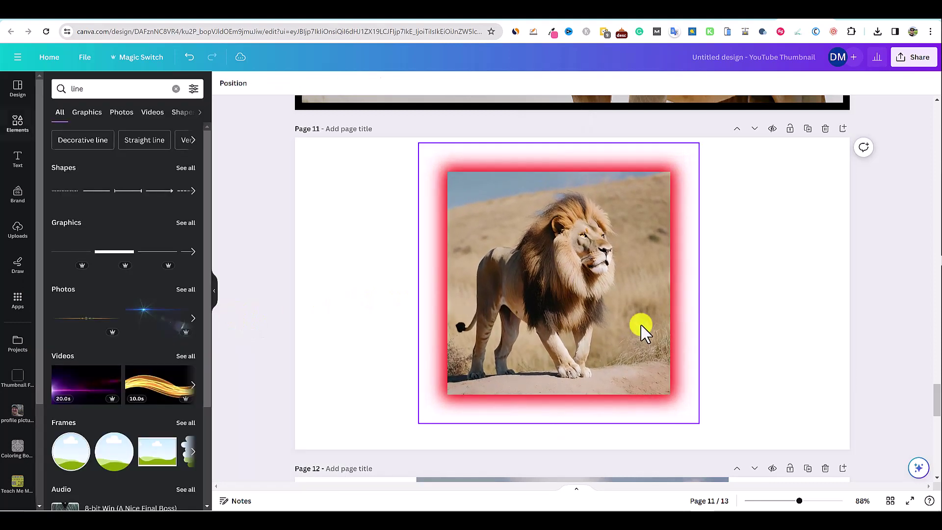
Enlarge the lion photo to 741 square and move it toward the page's left.
click(641, 325)
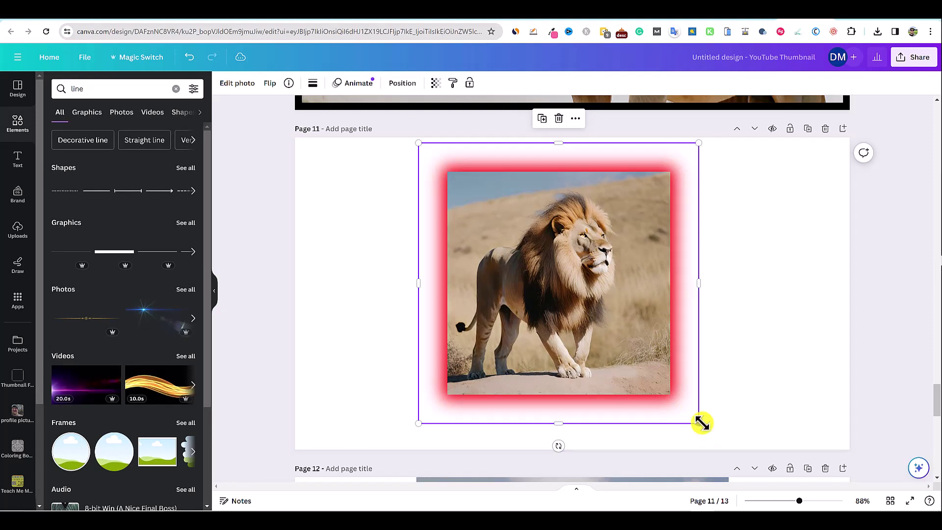
drag(698, 423, 750, 456)
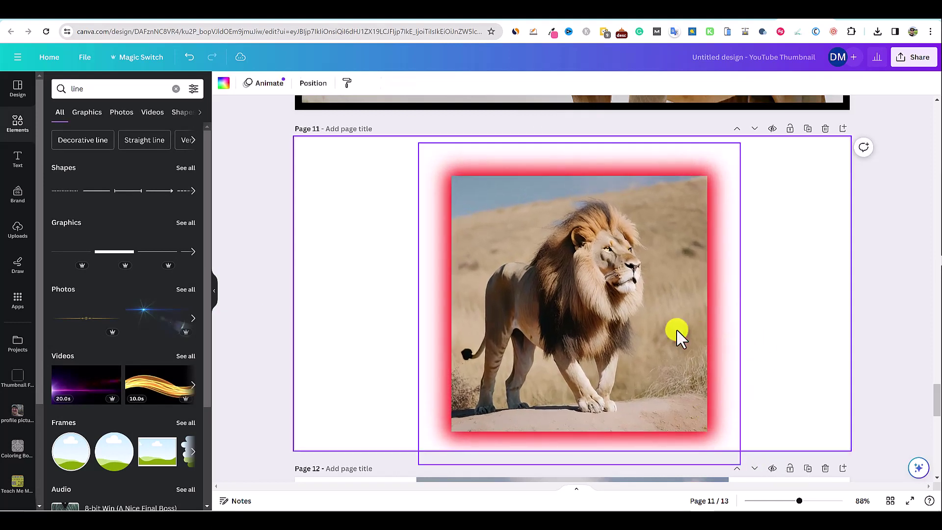
drag(676, 328, 535, 317)
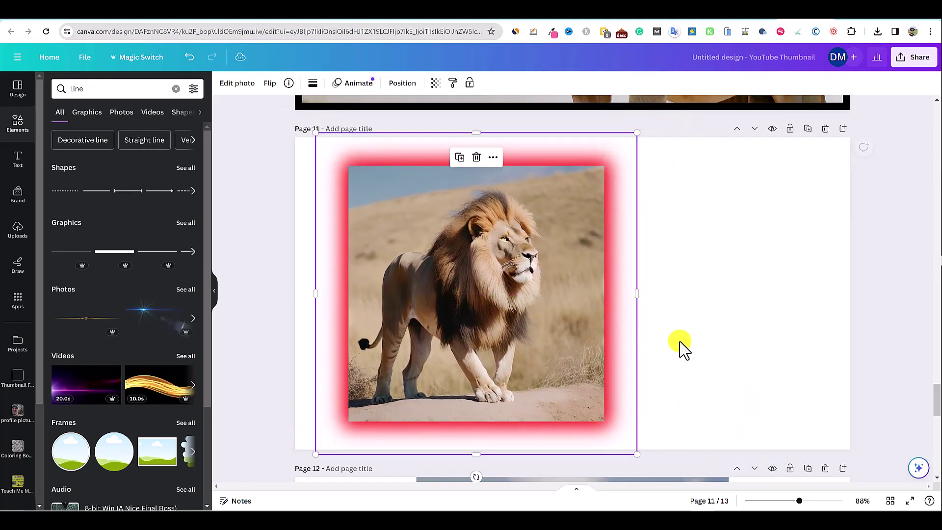
click(723, 353)
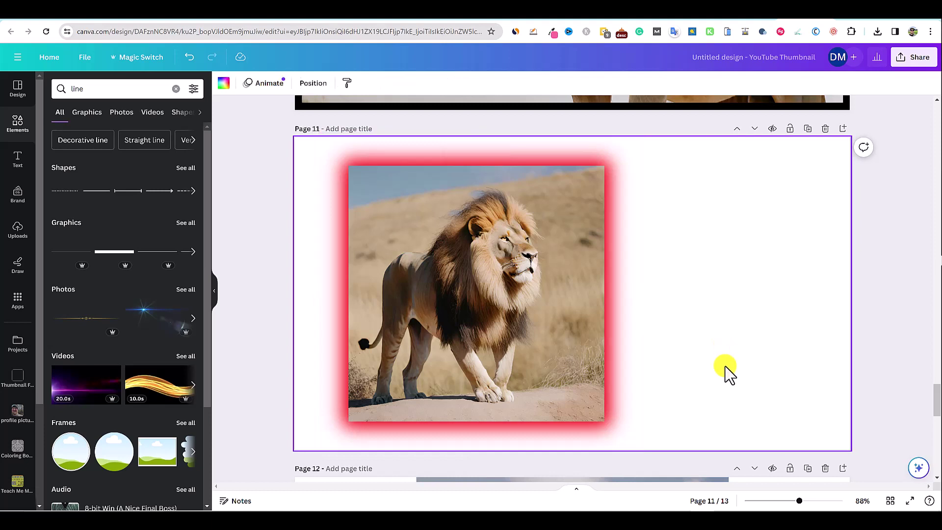